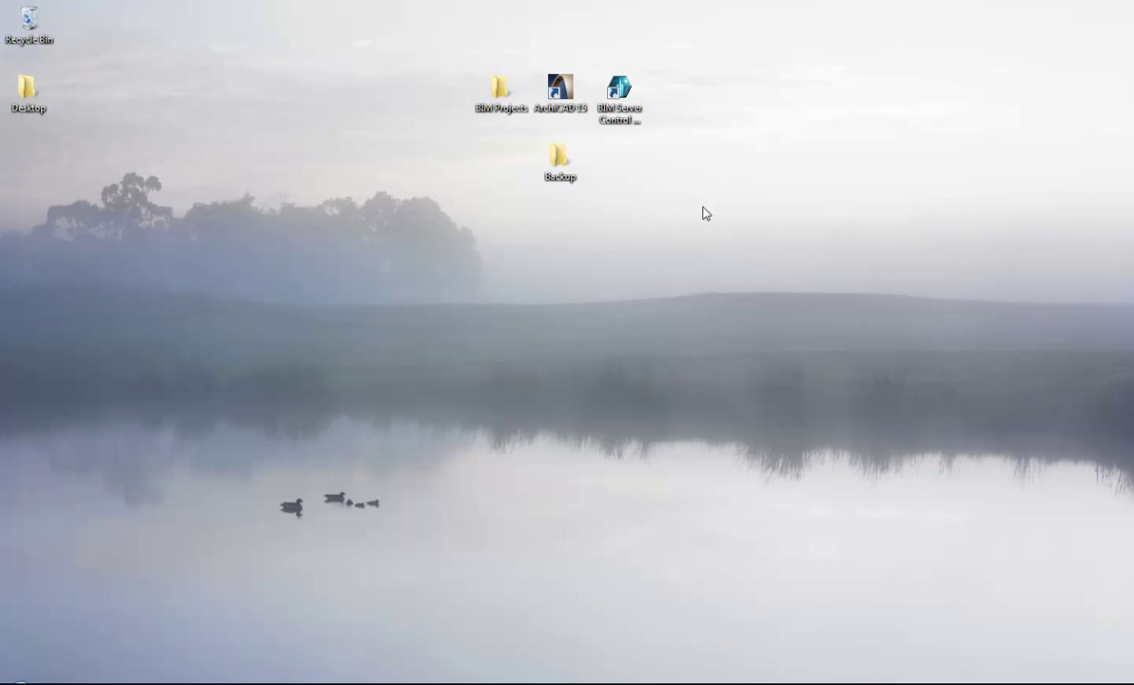
- Open the BIM Server Control Center and view the server preferences, leaving them without changes
double_click(635, 116)
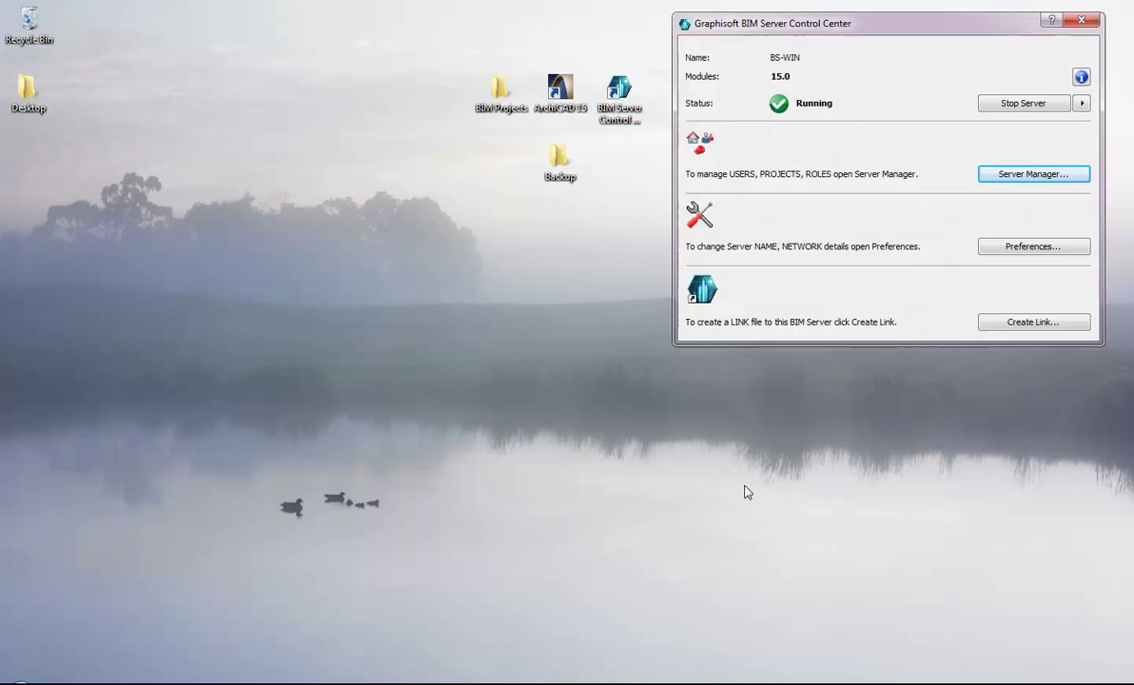
left_click(1008, 249)
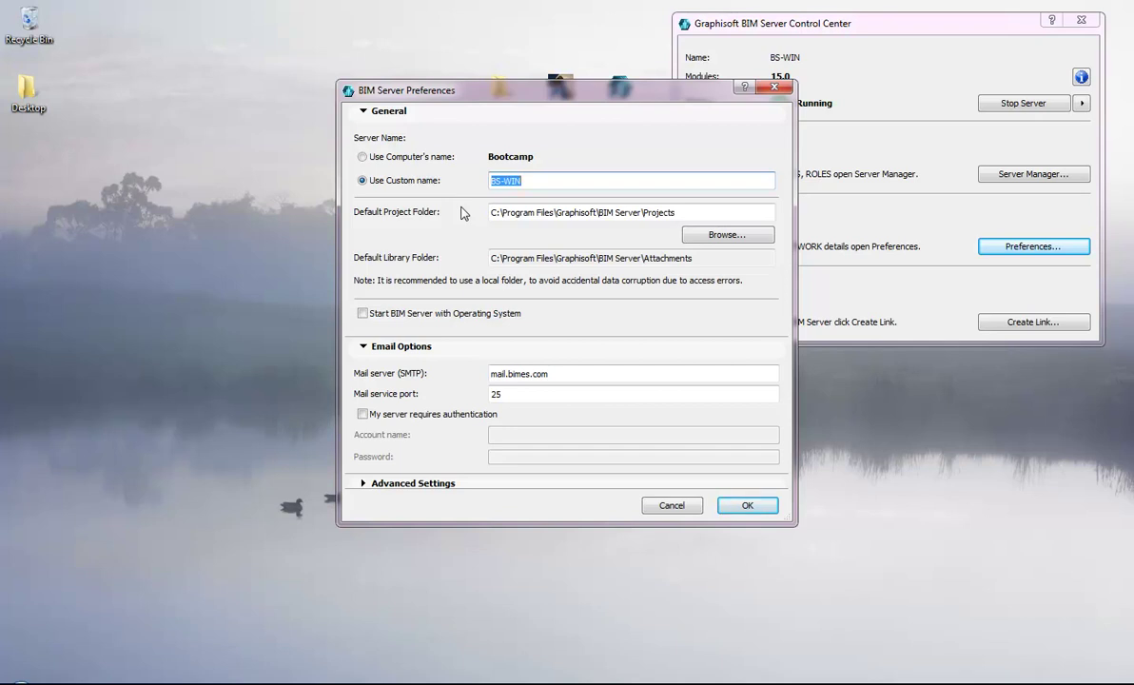
left_click(683, 510)
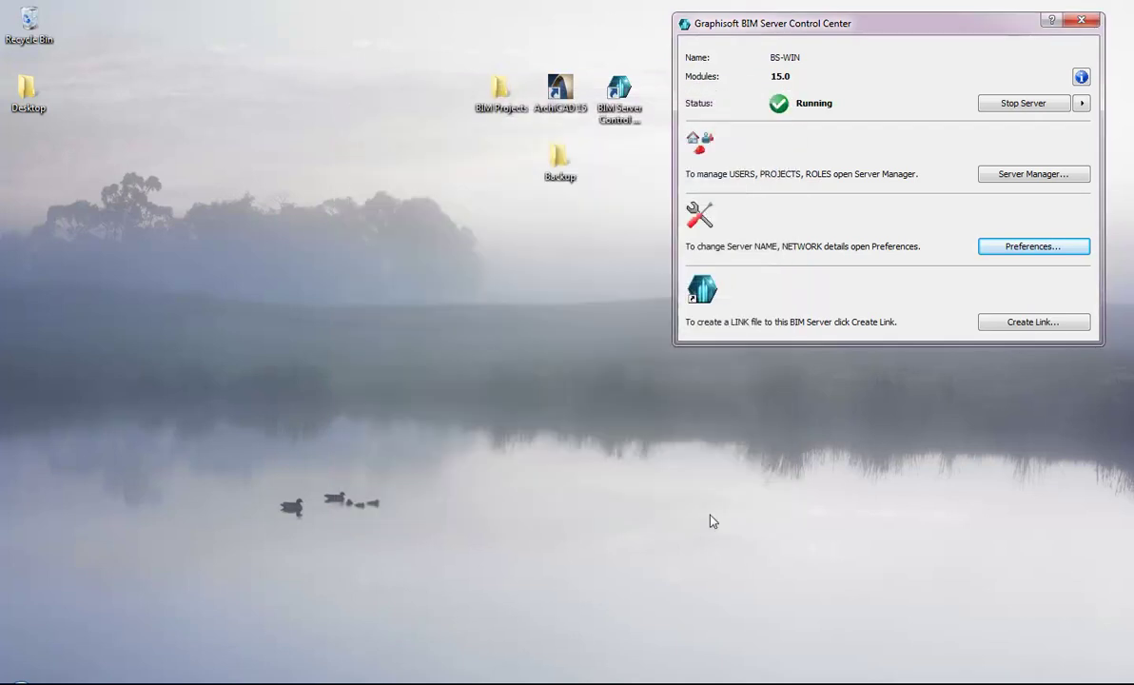
- Look inside the Projects and Attachments subfolders of the desktop's BIM Projects folder
double_click(501, 104)
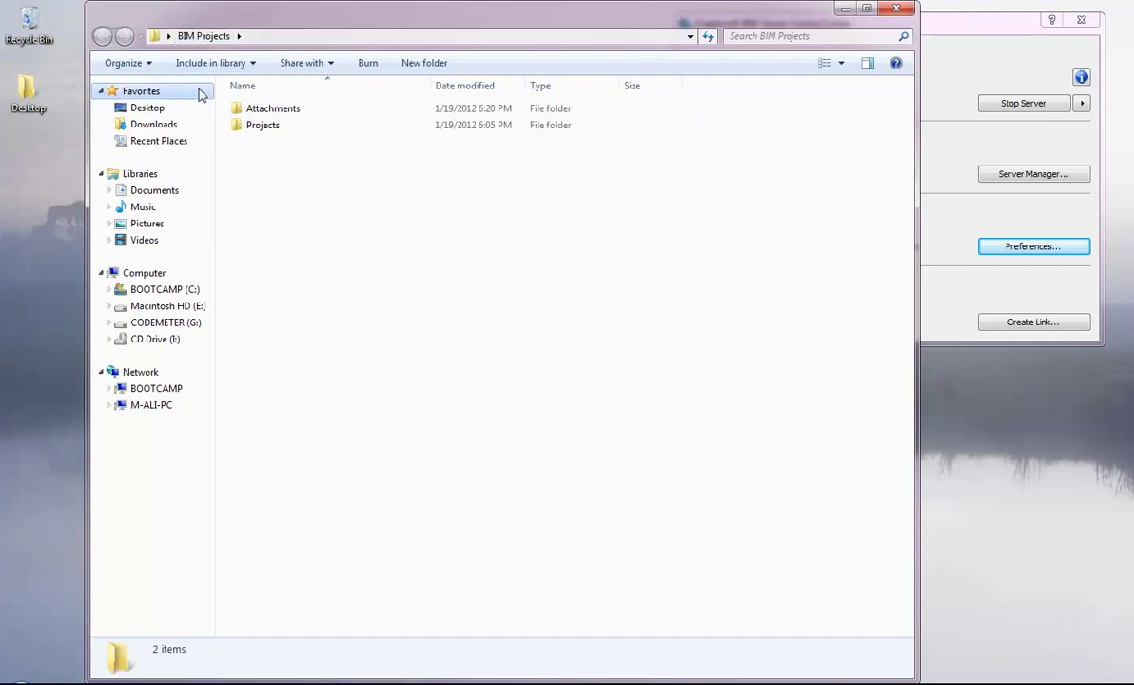
left_click_drag(544, 26, 438, 3)
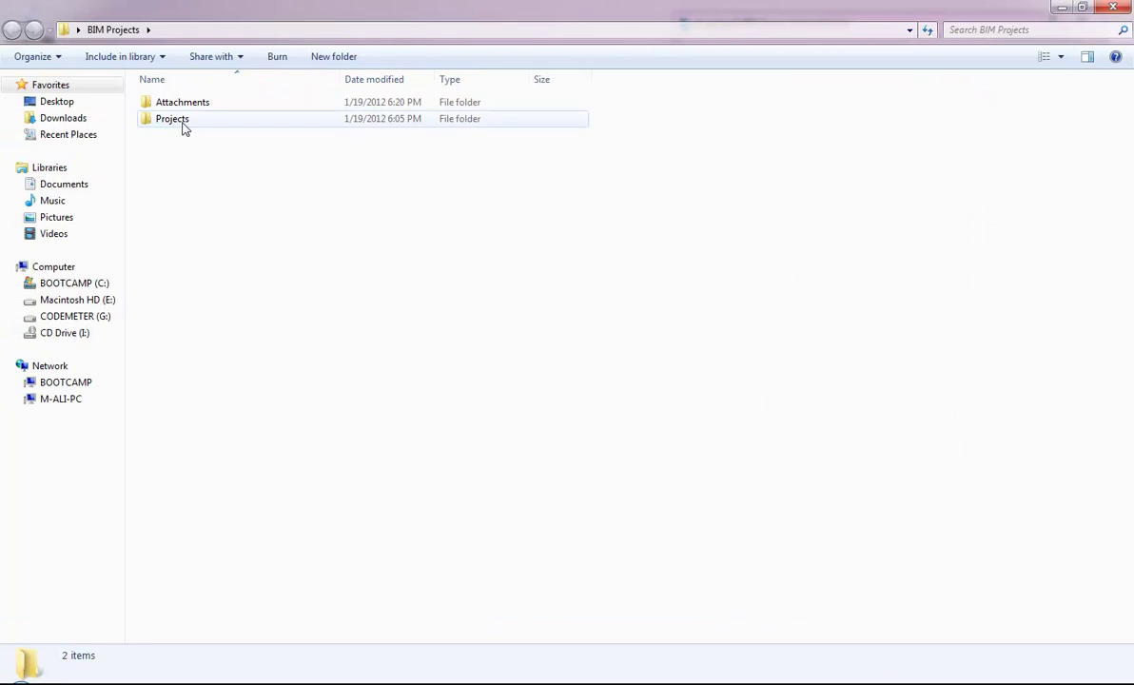
double_click(184, 128)
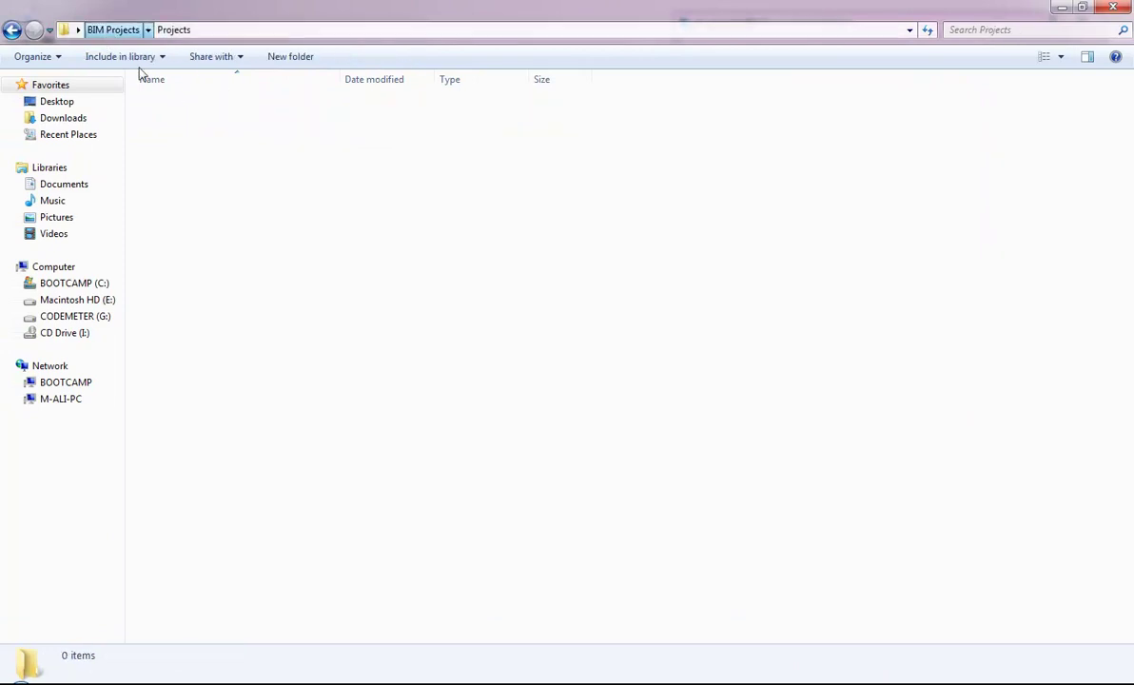
left_click(113, 30)
double_click(152, 99)
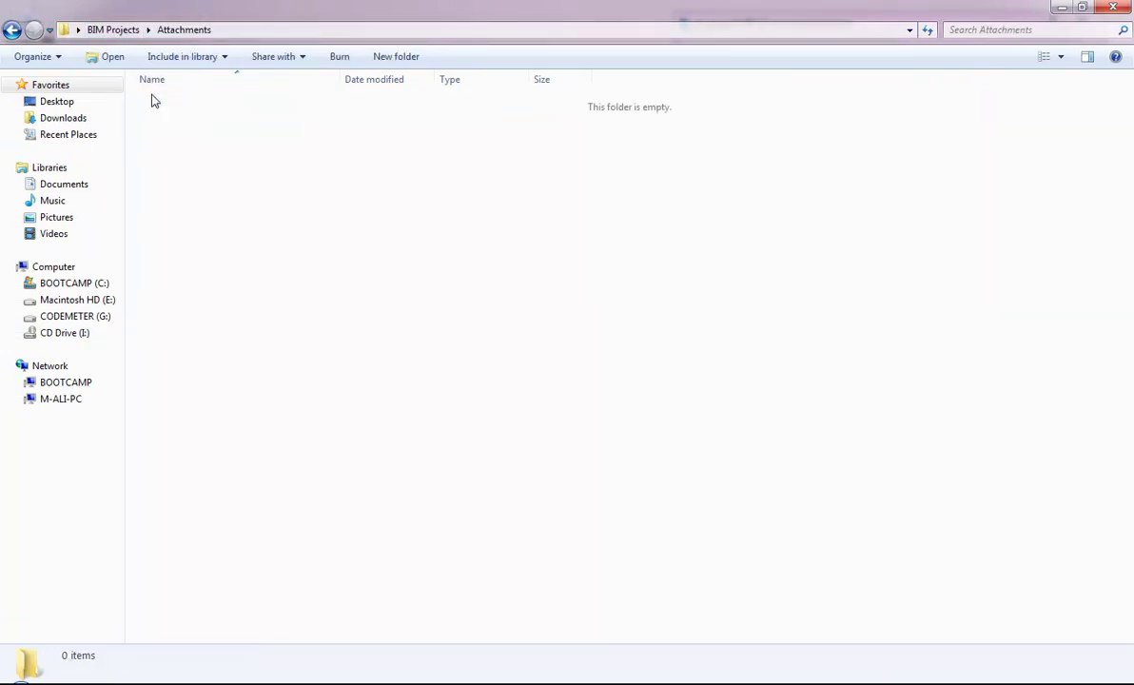
left_click(1065, 9)
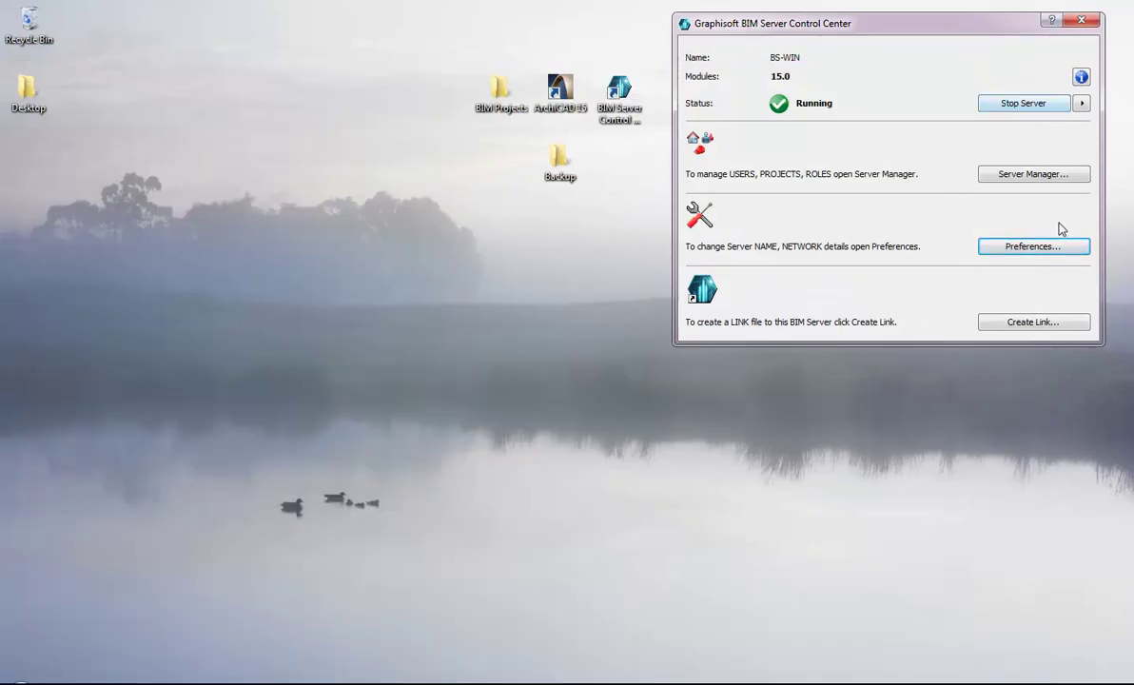
- View the server preferences and examine the Projects and Attachments folders in the Graphisoft BIM Server installation folder
left_click(1053, 249)
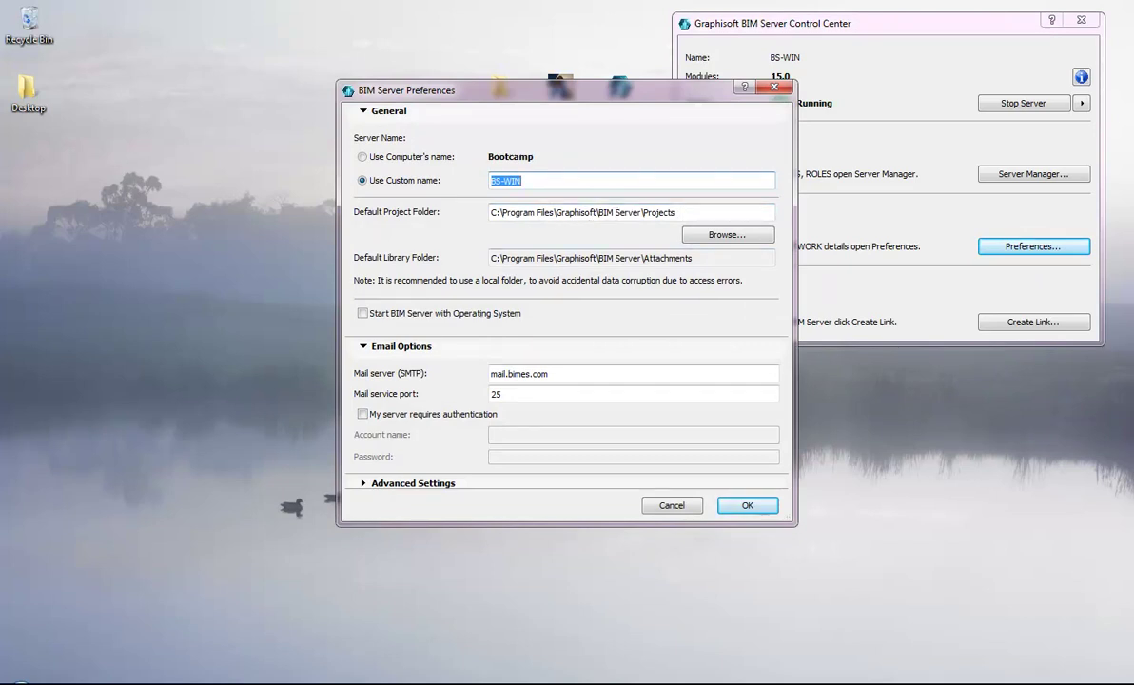
mouse_move(101, 673)
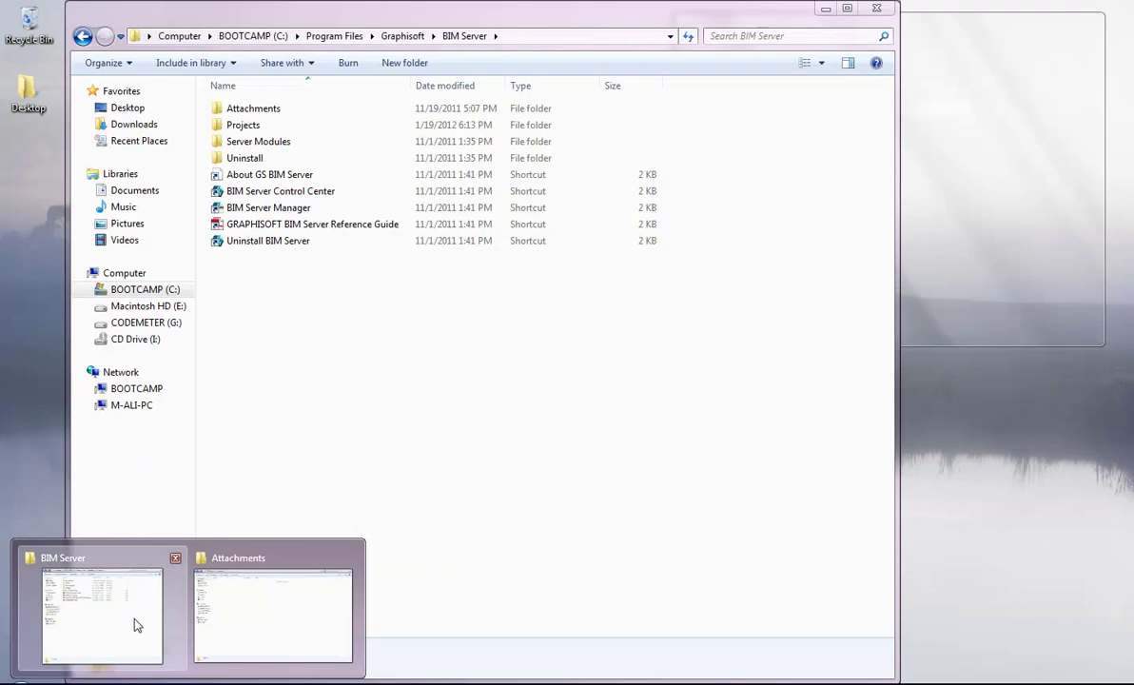
left_click(136, 622)
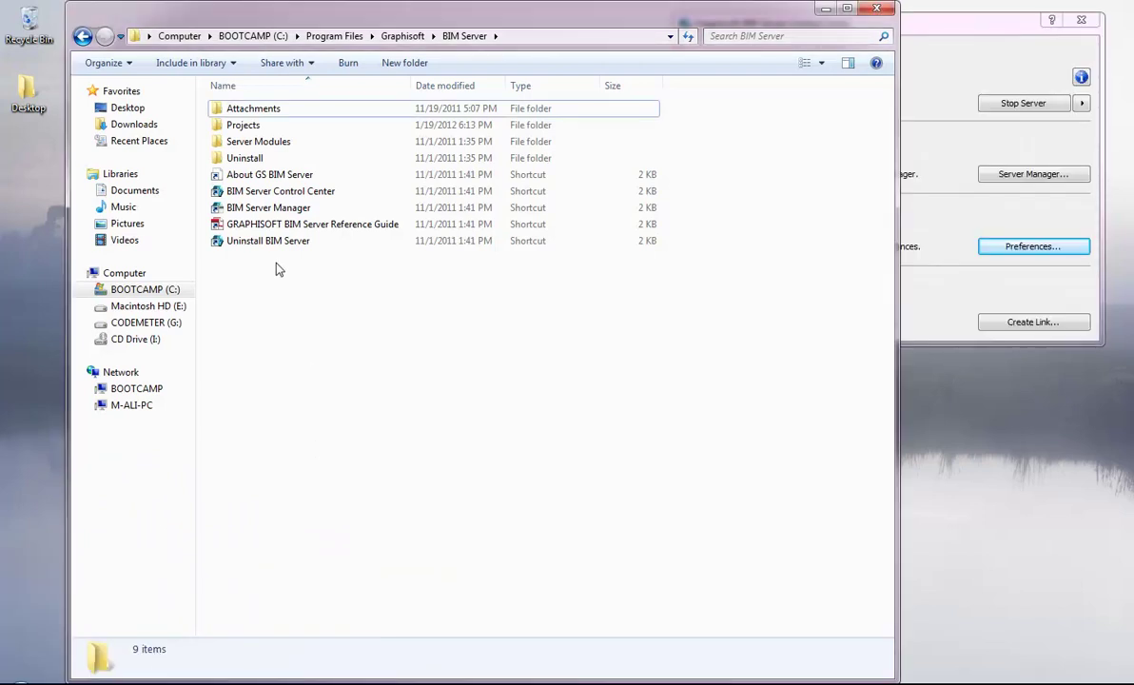
double_click(253, 130)
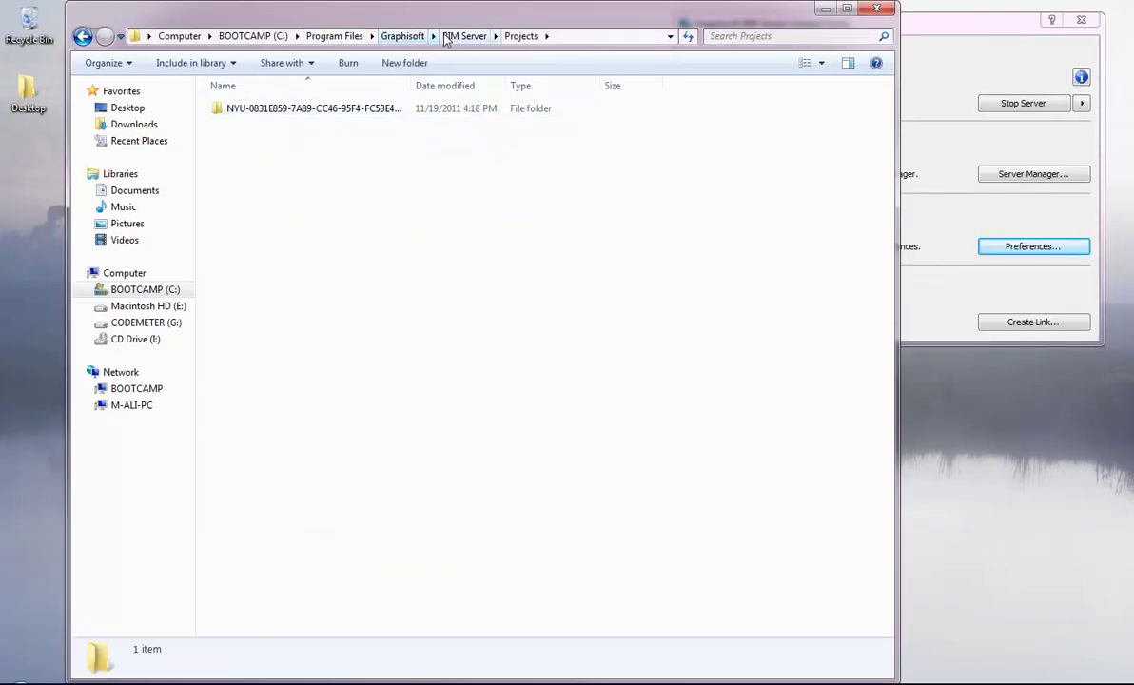
left_click(445, 38)
double_click(281, 113)
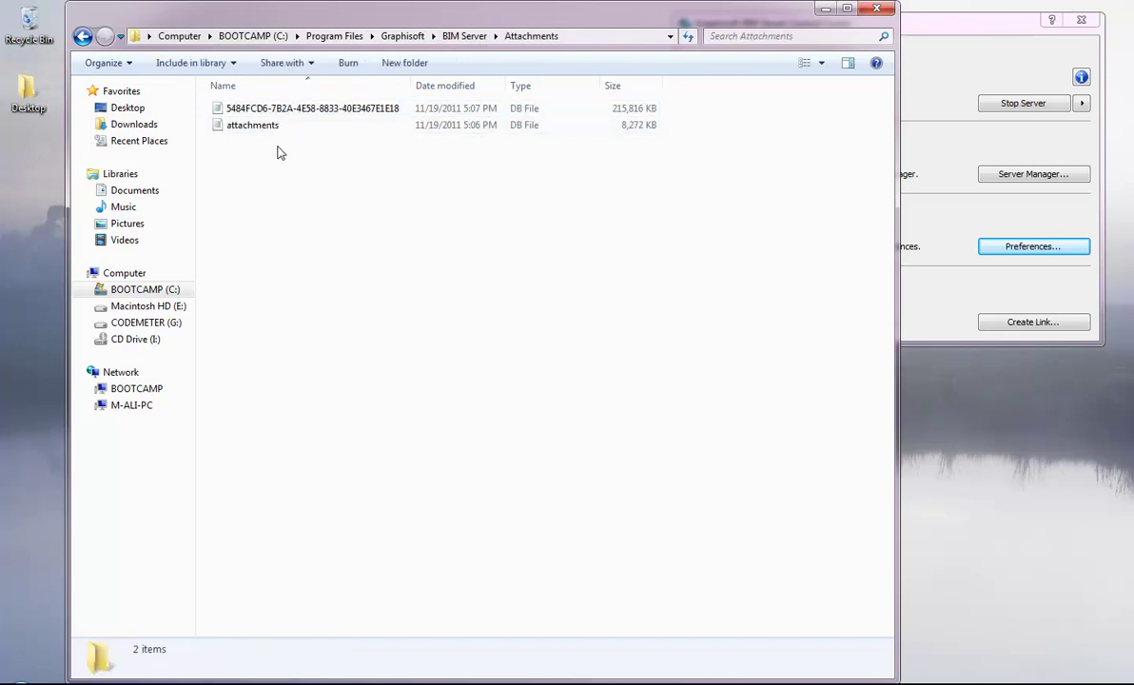
left_click(826, 11)
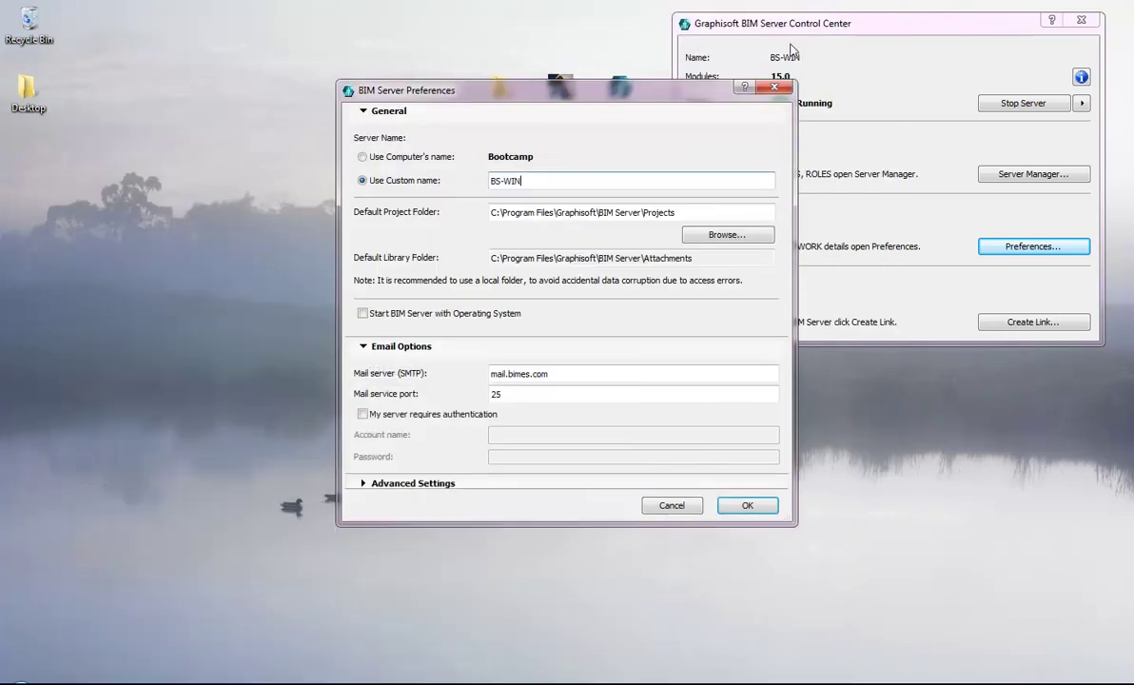
- Leave the preferences without changes and view the project list in the BIM Server Manager
left_click_drag(583, 91, 576, 59)
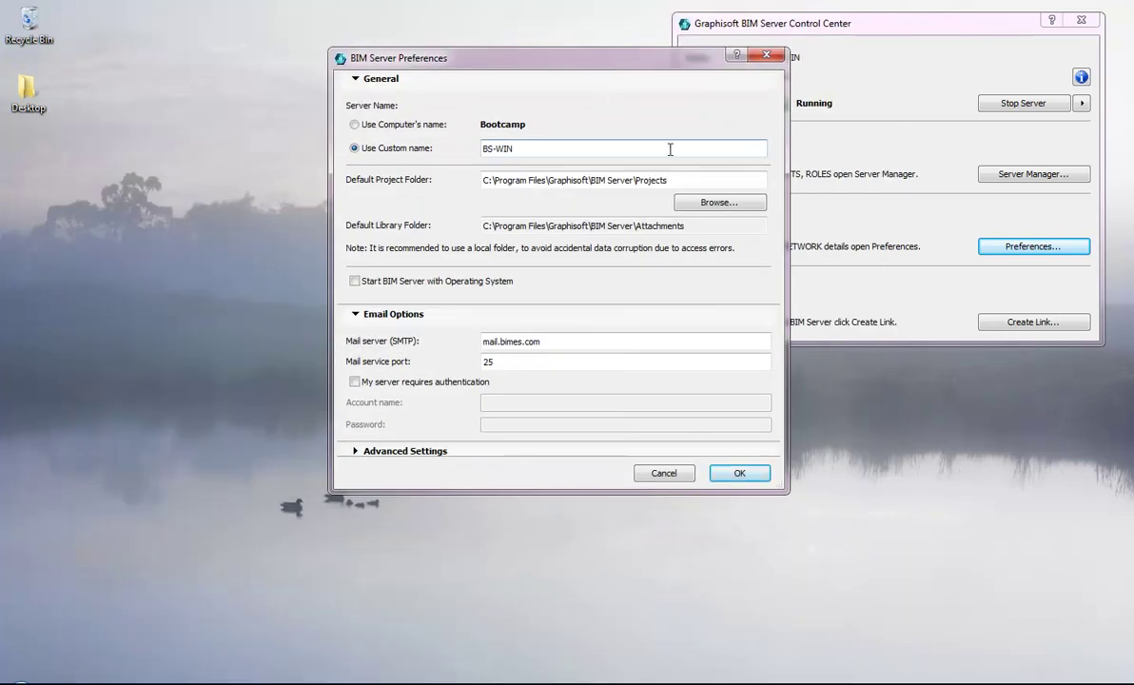
left_click(666, 473)
left_click(1034, 181)
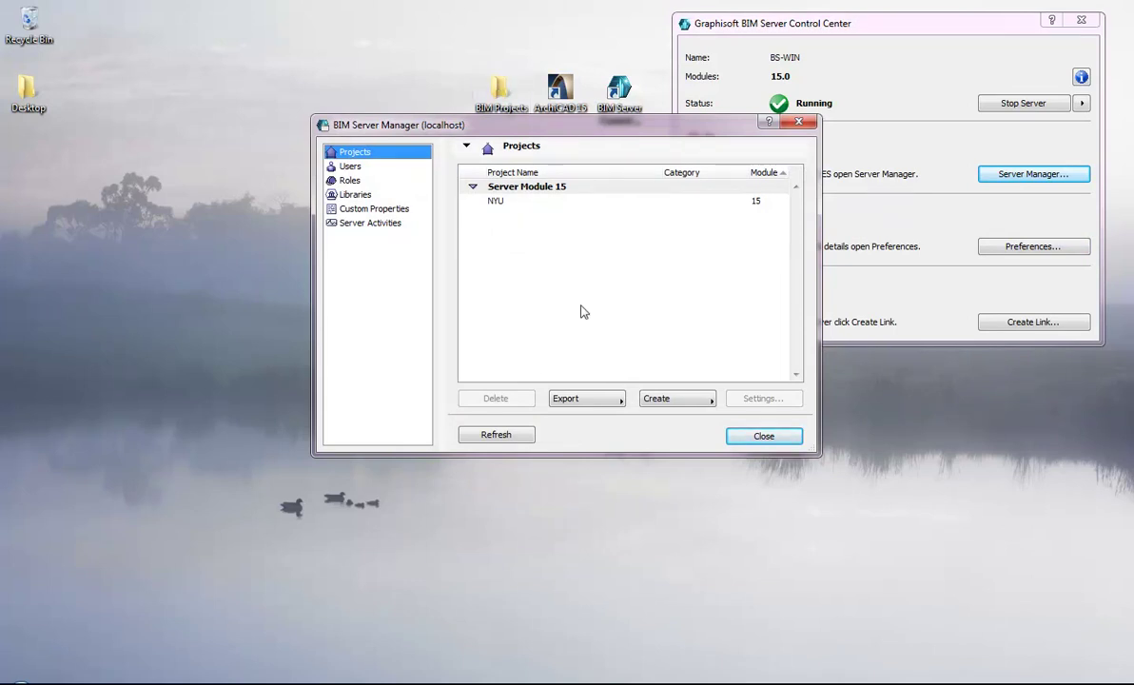
left_click(763, 436)
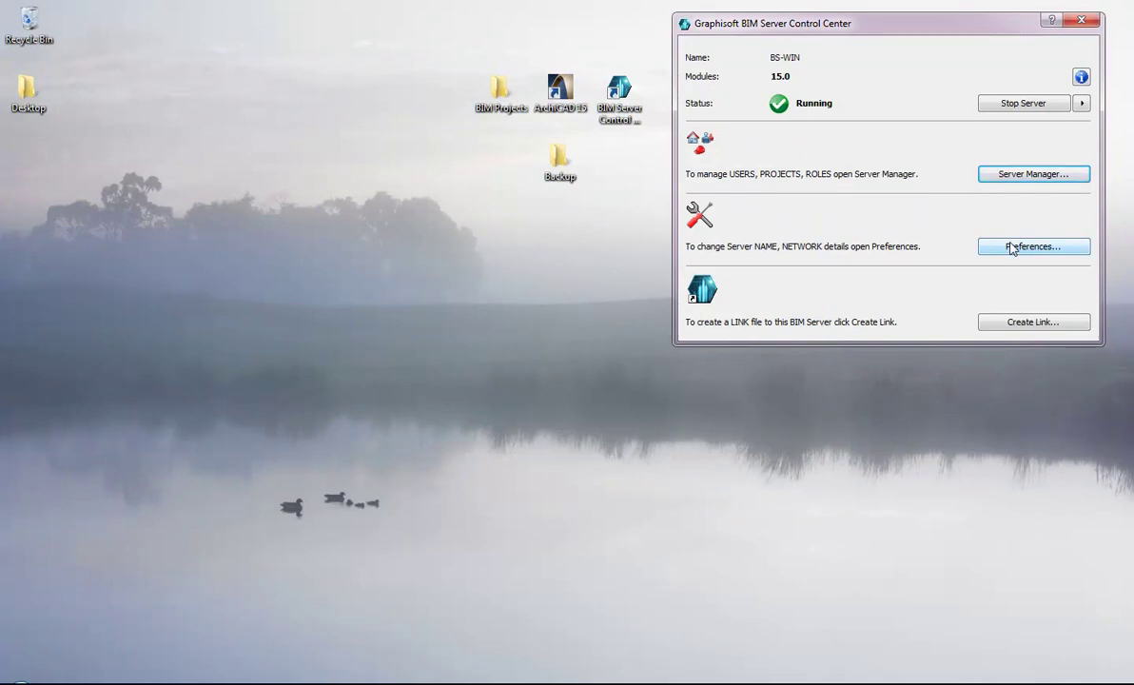
- Set the BIM Server's default project folder to the Projects subfolder of BIM Projects on the desktop
left_click(1011, 247)
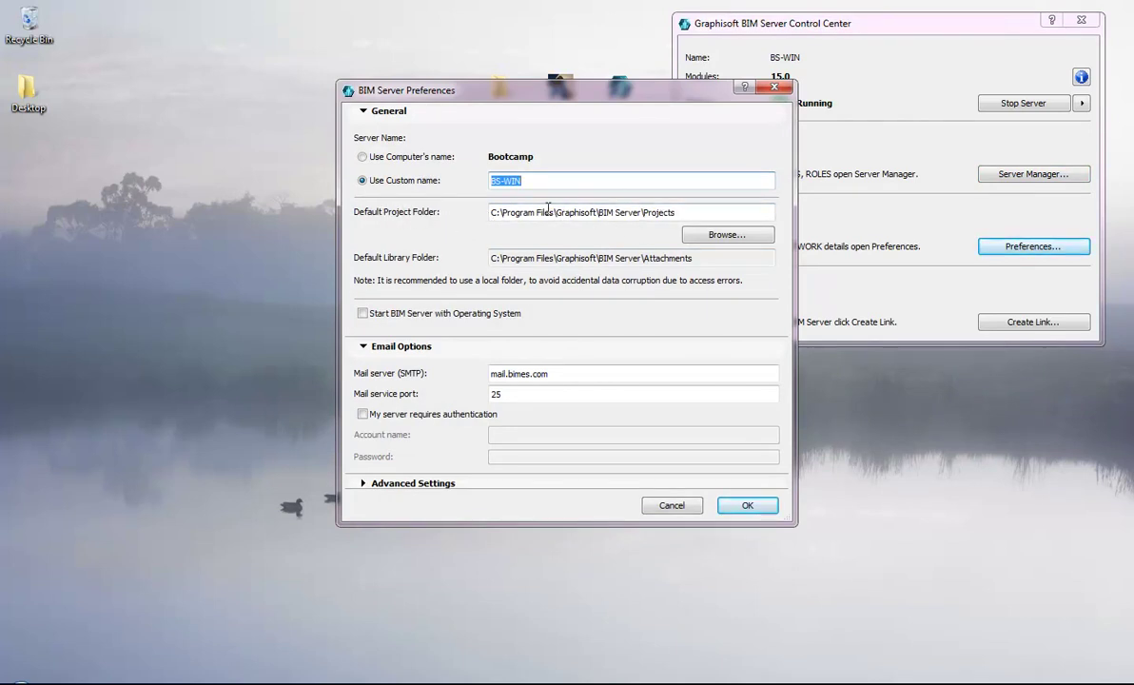
left_click(746, 243)
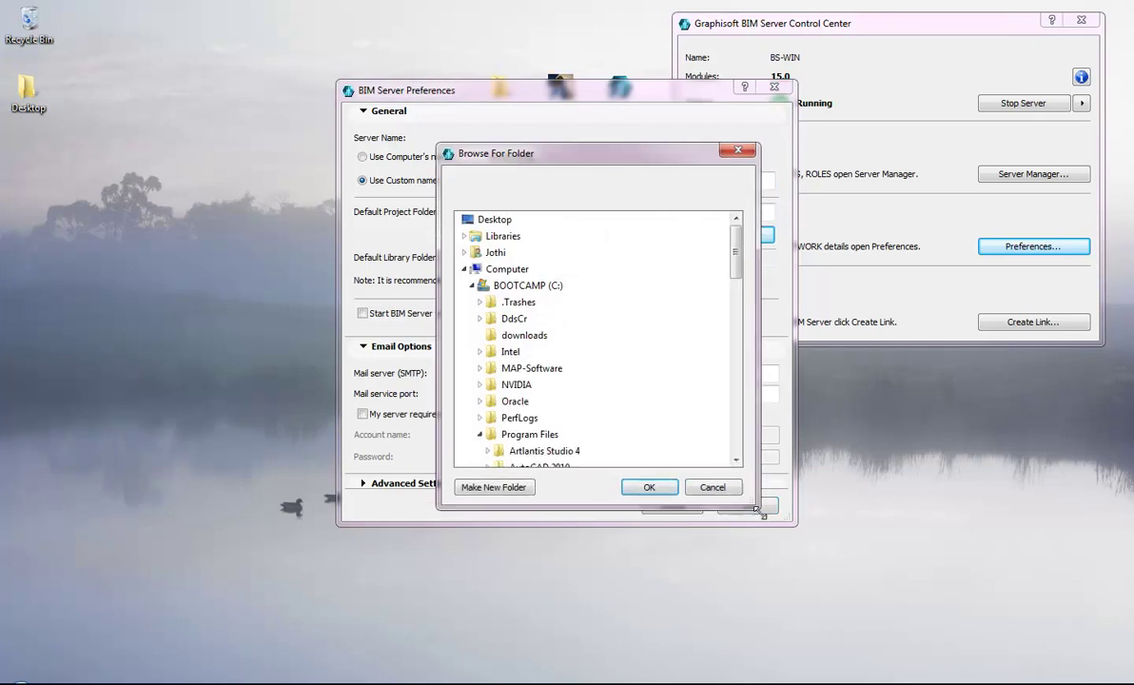
left_click(464, 269)
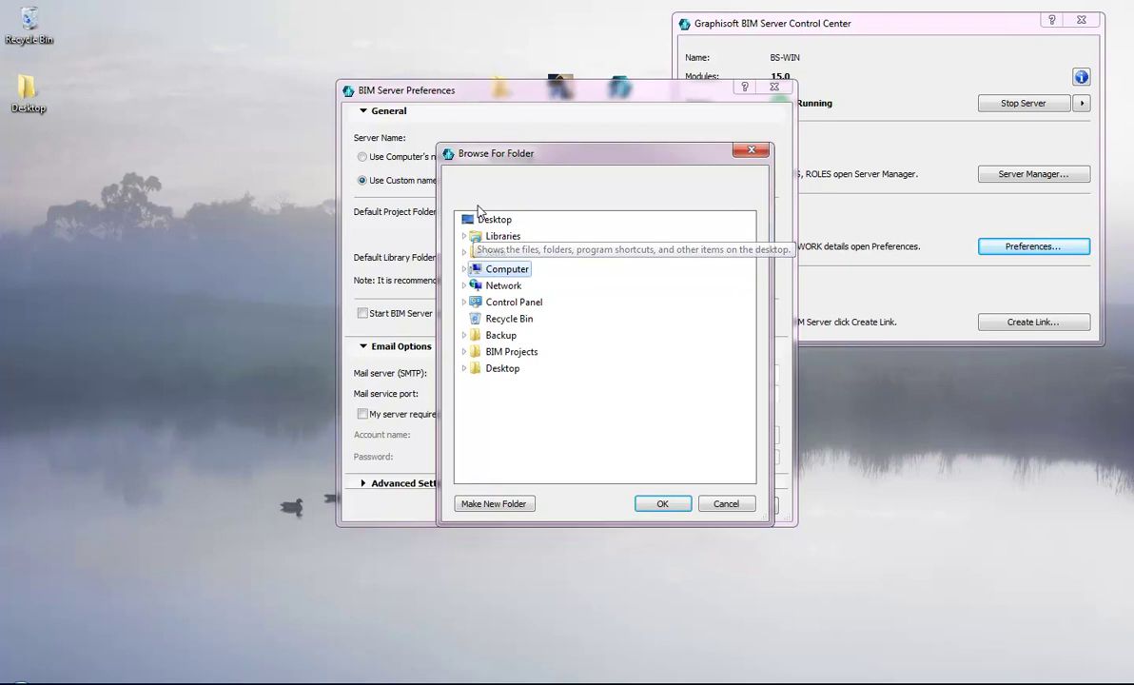
left_click(464, 352)
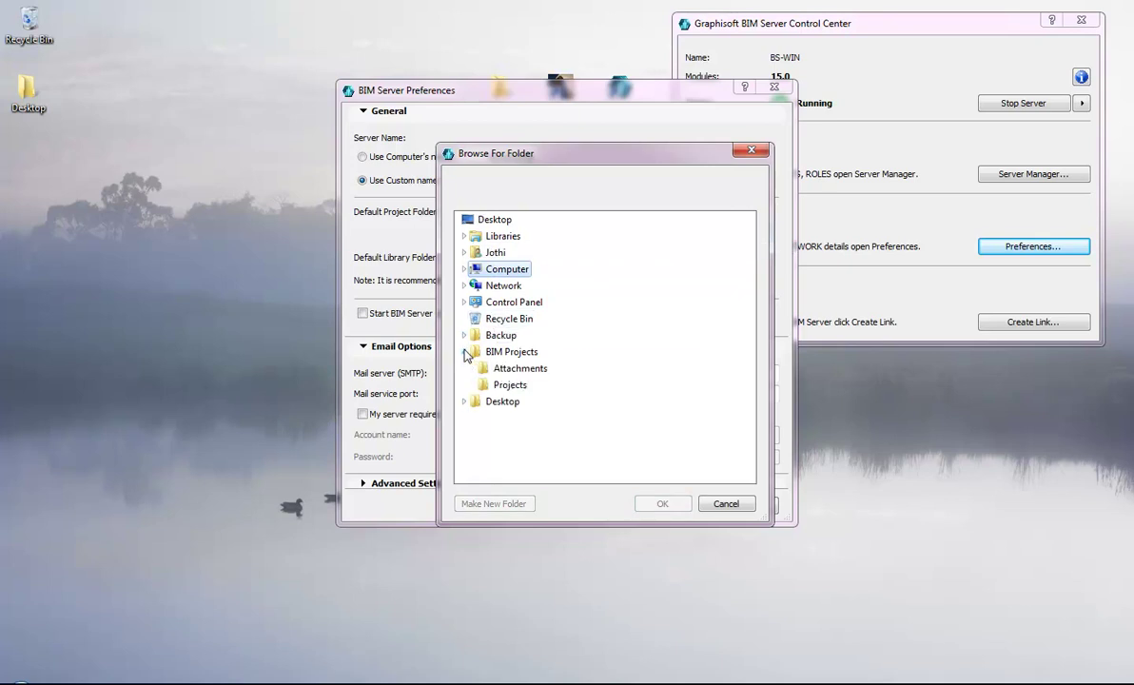
left_click(526, 390)
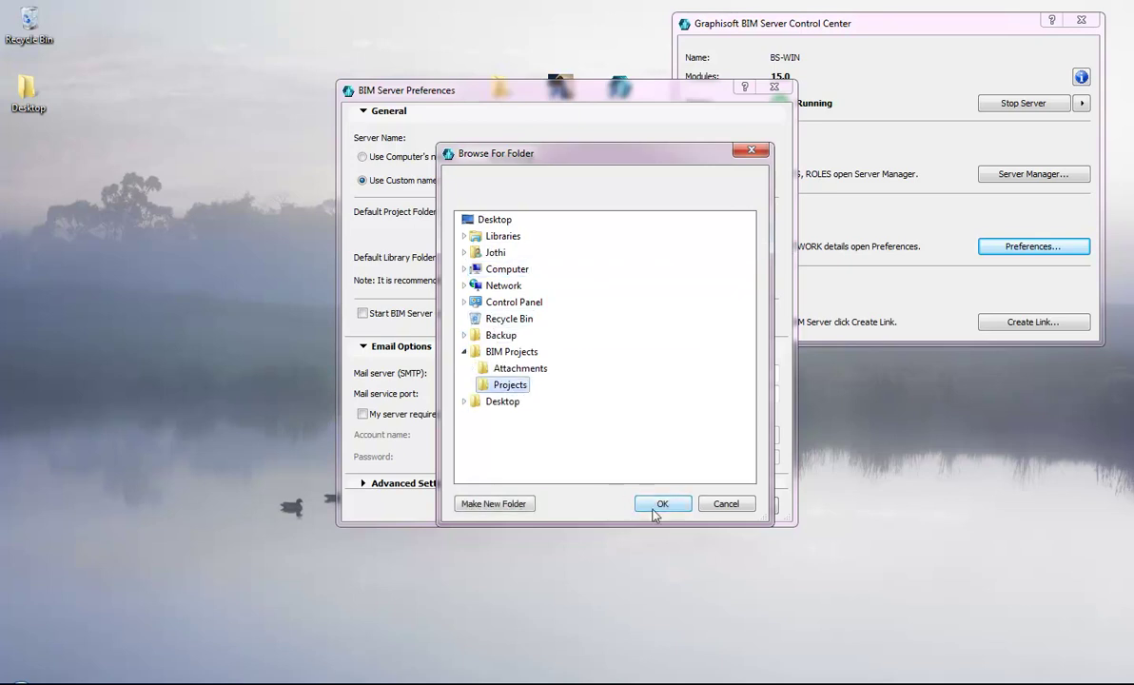
left_click(656, 506)
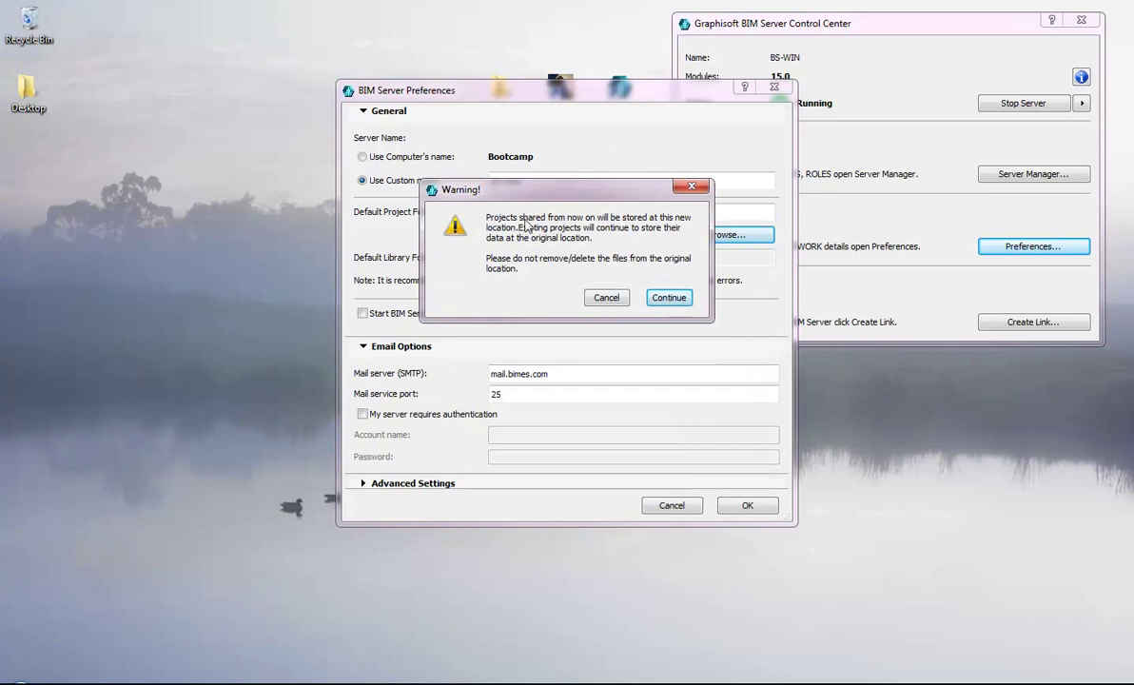
left_click_drag(587, 192, 586, 159)
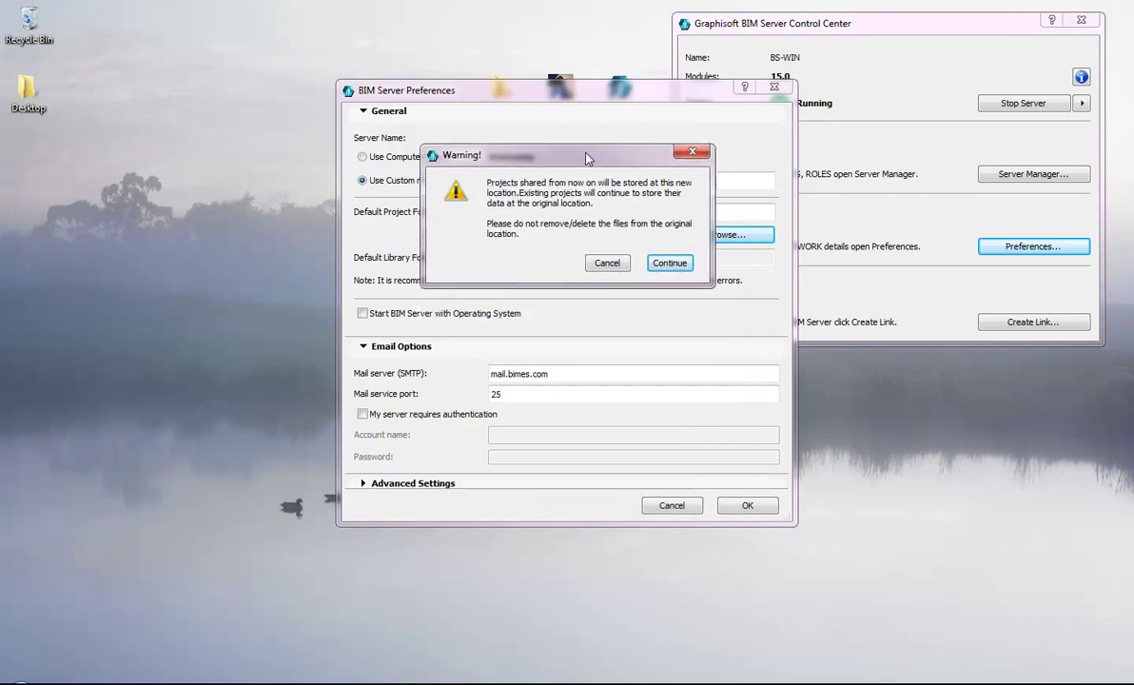
left_click_drag(516, 158, 654, 160)
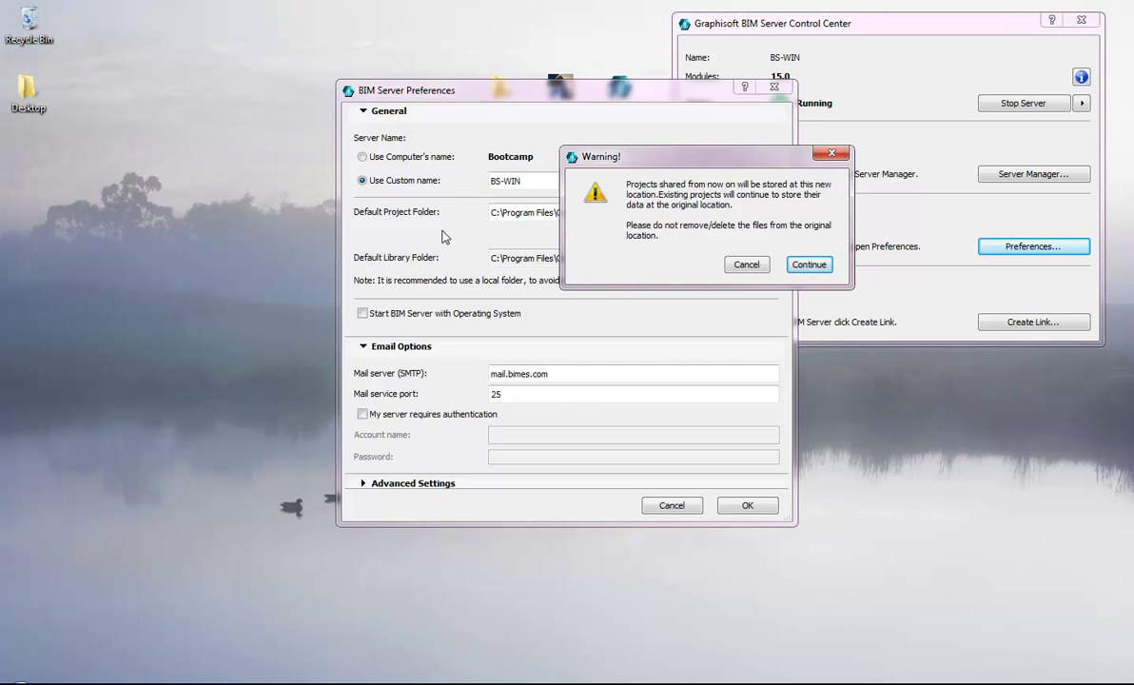
left_click(807, 265)
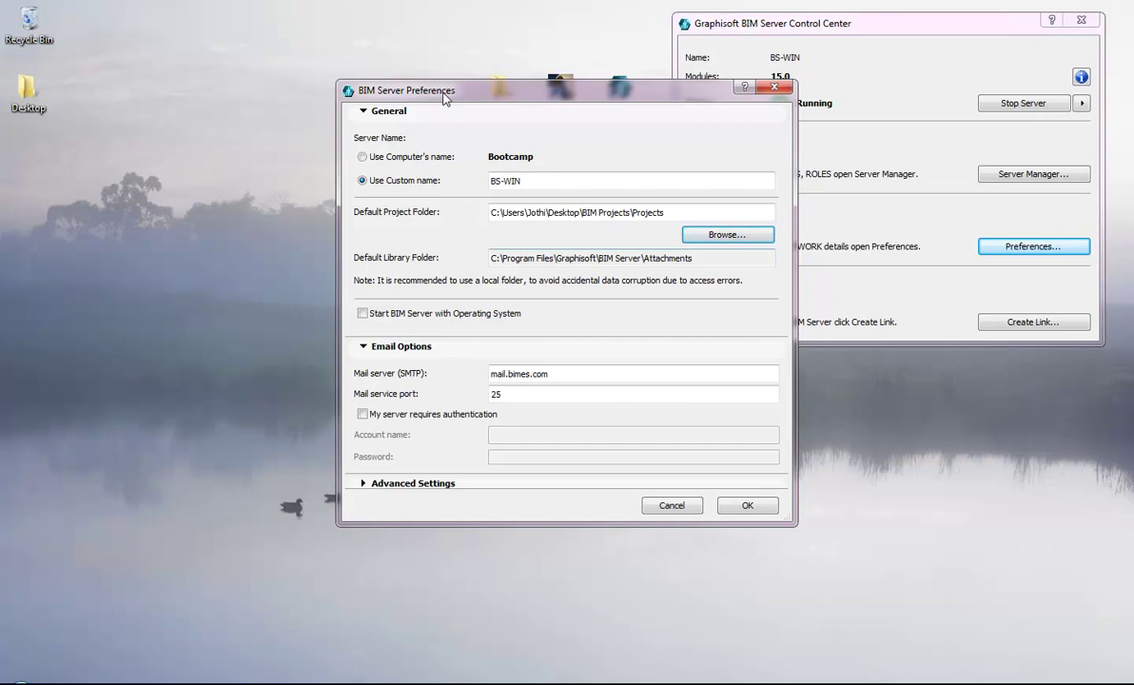
- Open TeamworkServer.config from Server Modules\1500\TeamworkServer\Config in the BIM Server installation folder using Notepad
left_click_drag(428, 92, 441, 176)
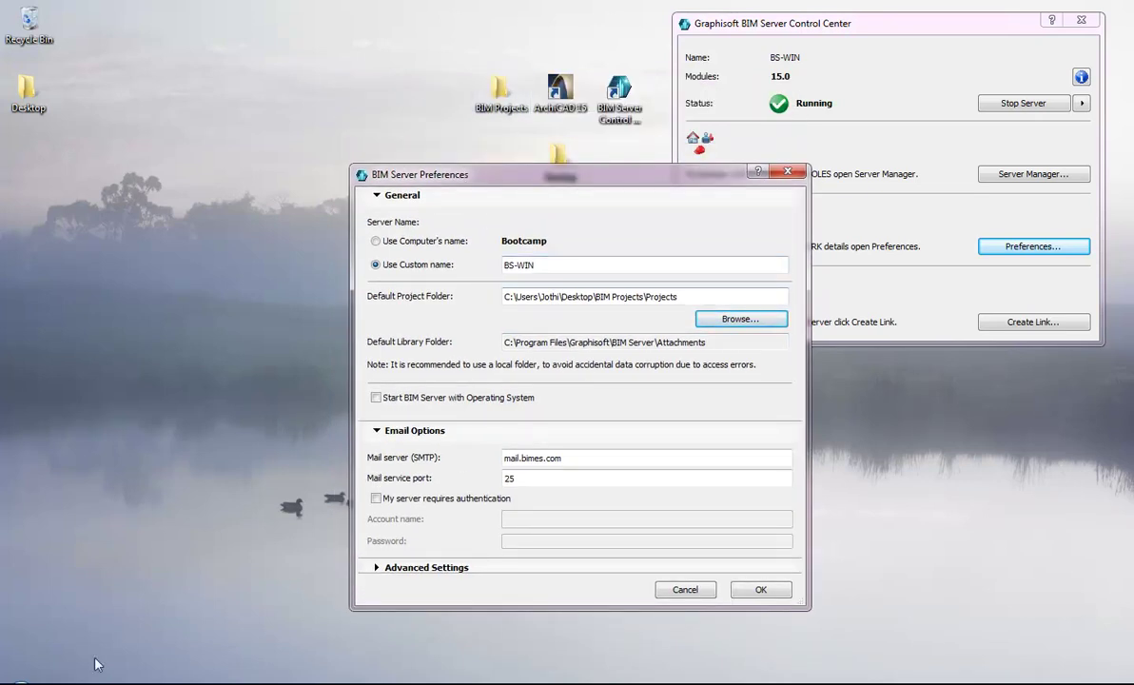
mouse_move(212, 620)
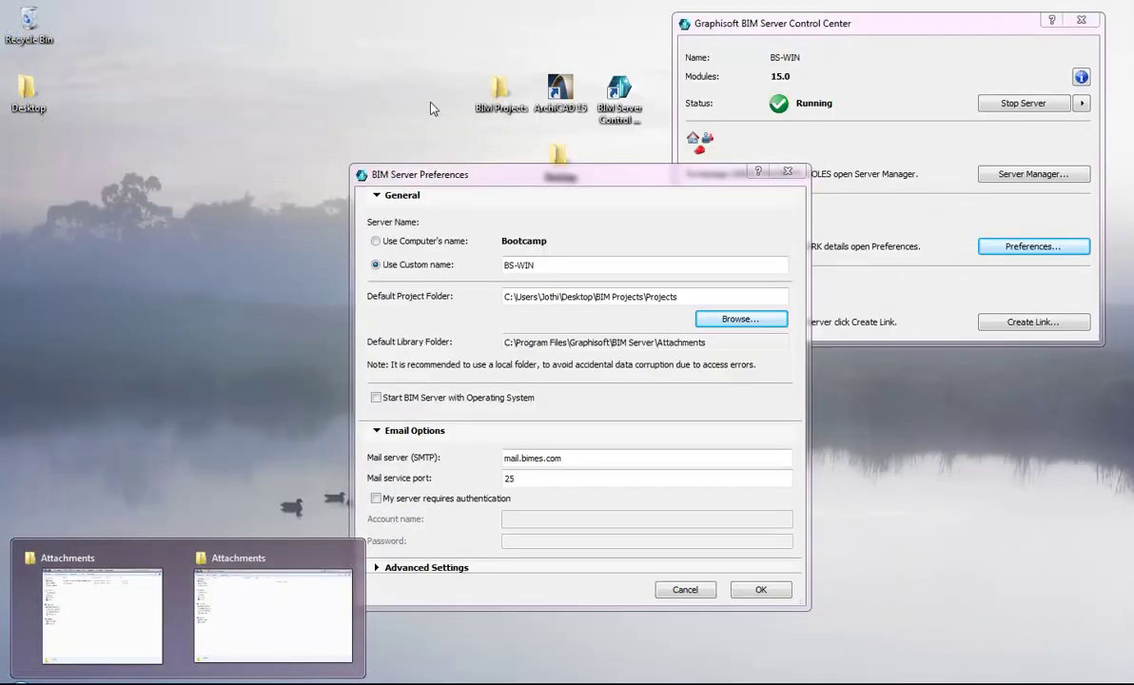
left_click(101, 577)
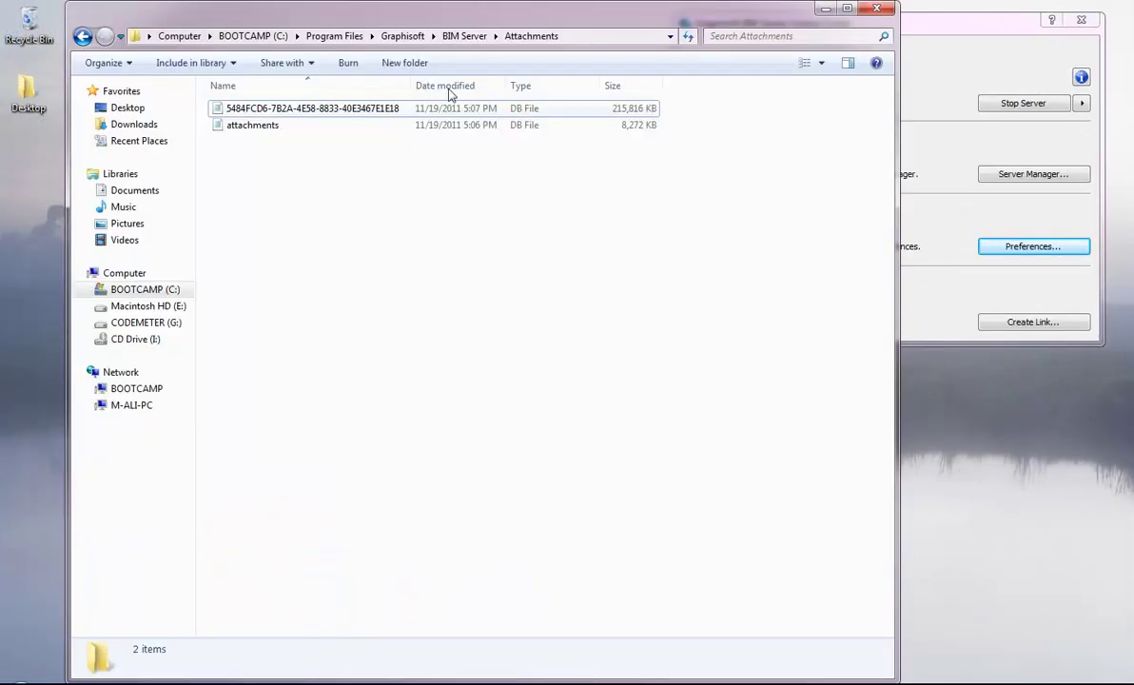
left_click(462, 38)
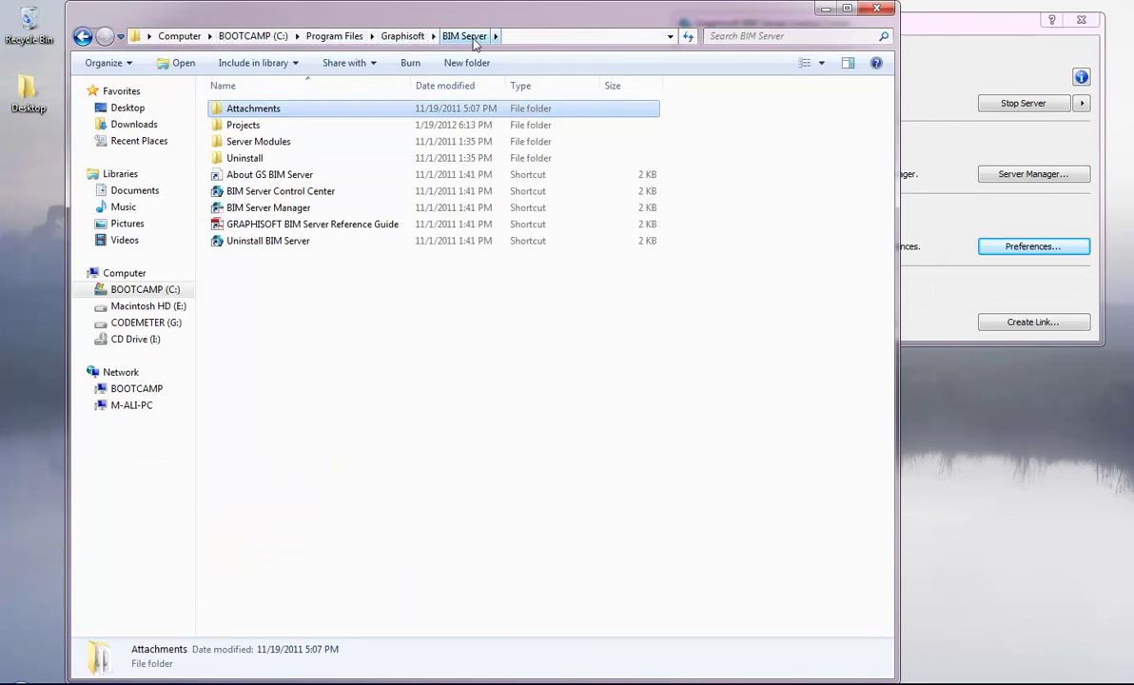
double_click(285, 144)
double_click(241, 112)
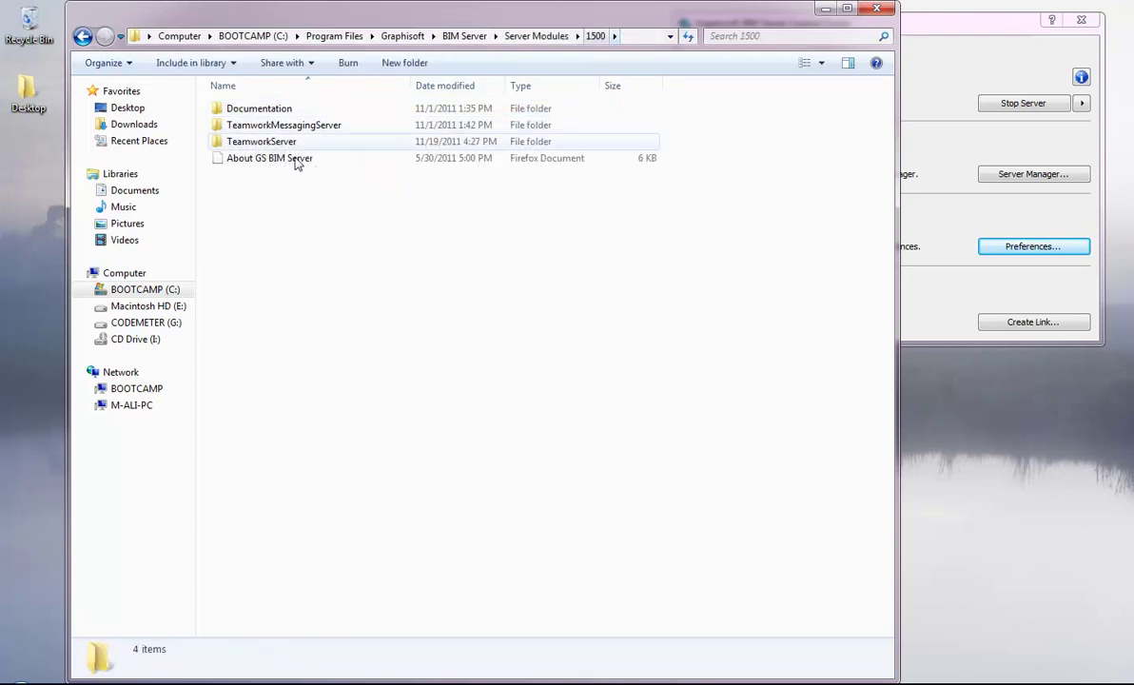
double_click(284, 141)
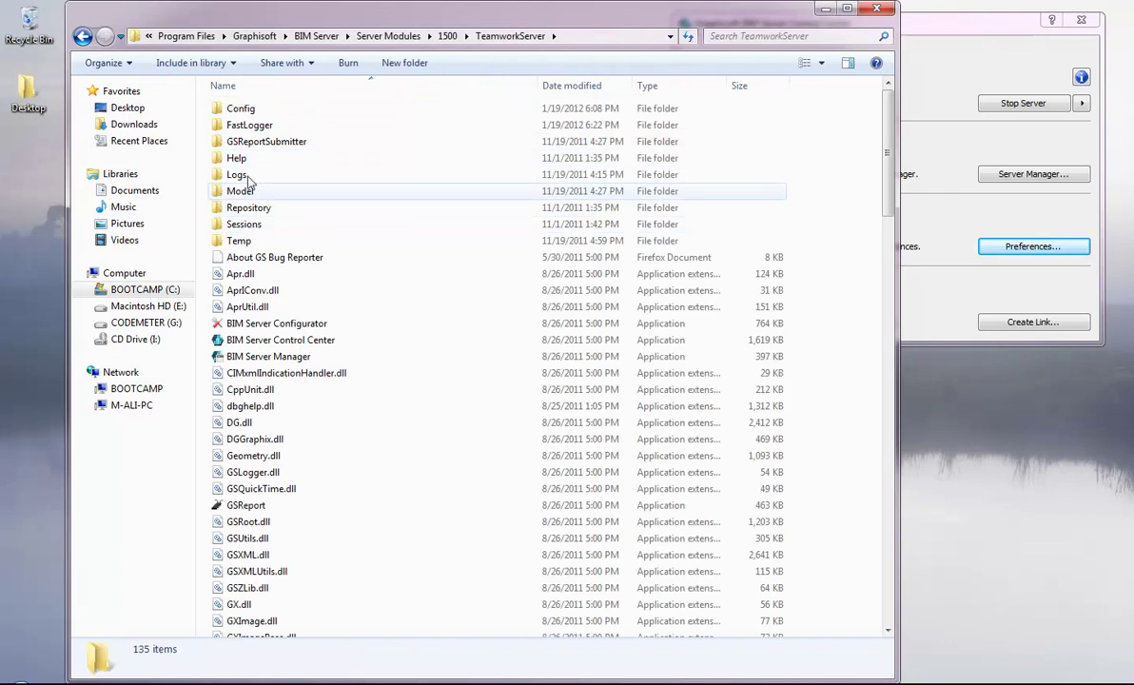
double_click(252, 109)
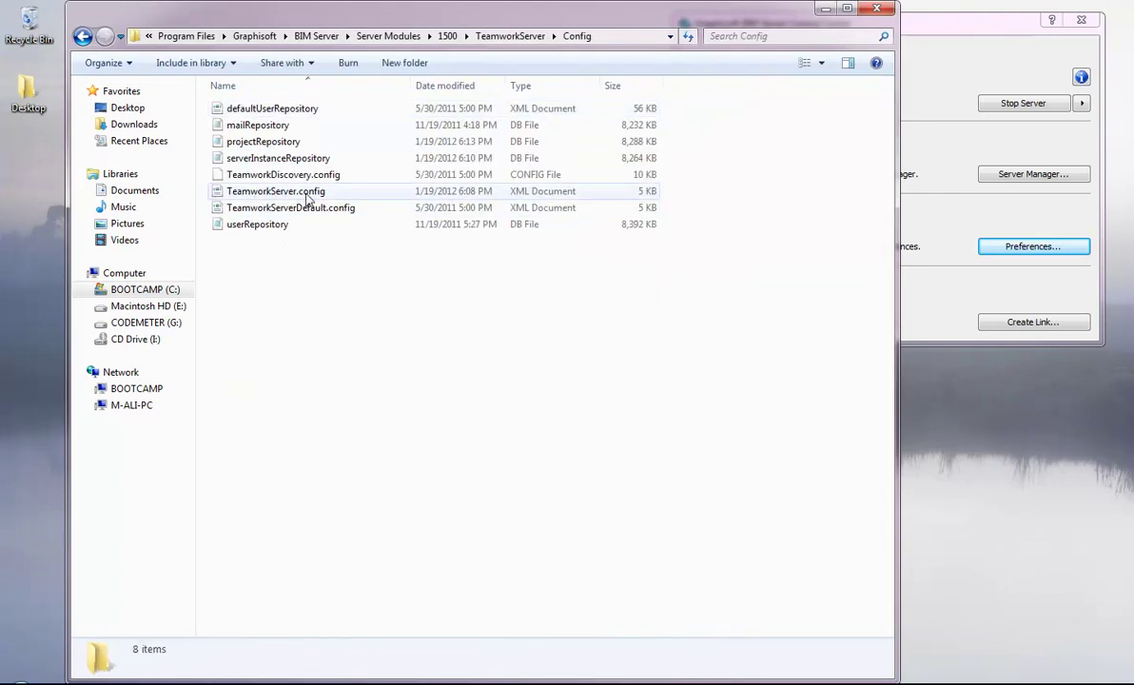
right_click(287, 200)
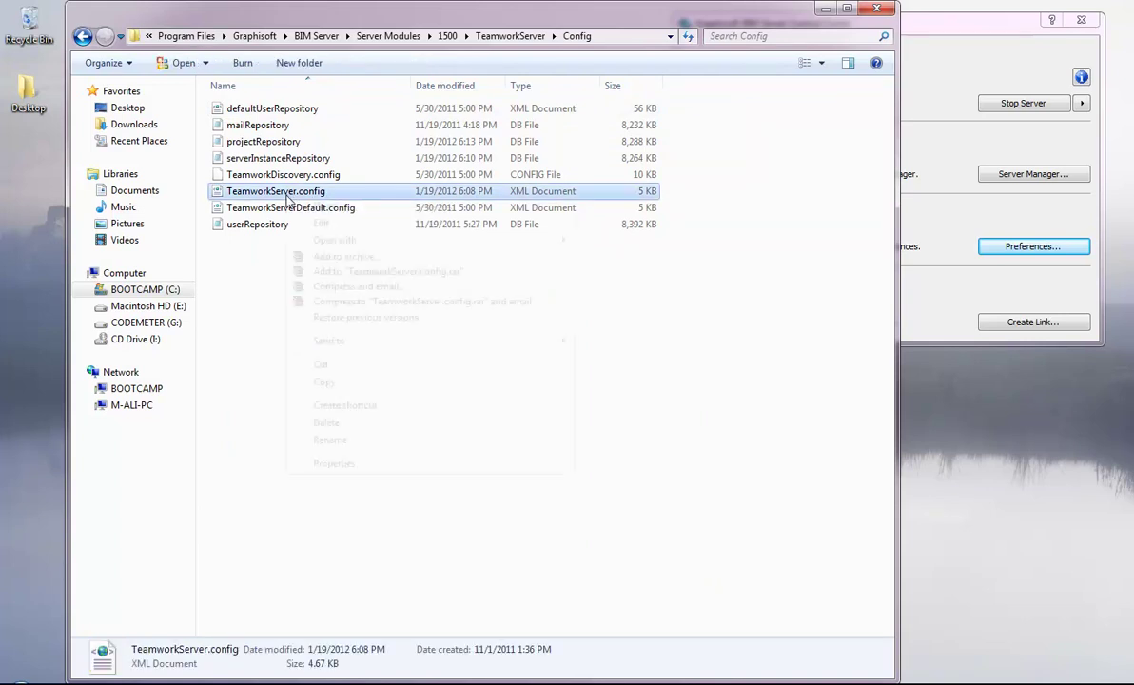
mouse_move(335, 240)
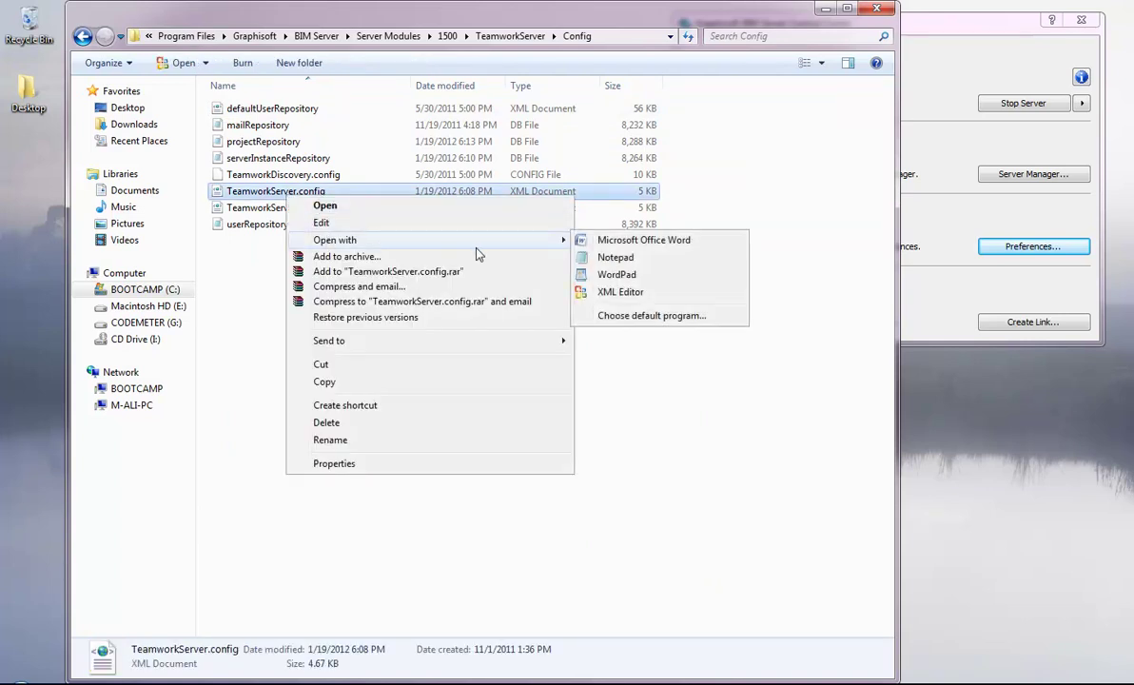
left_click(616, 259)
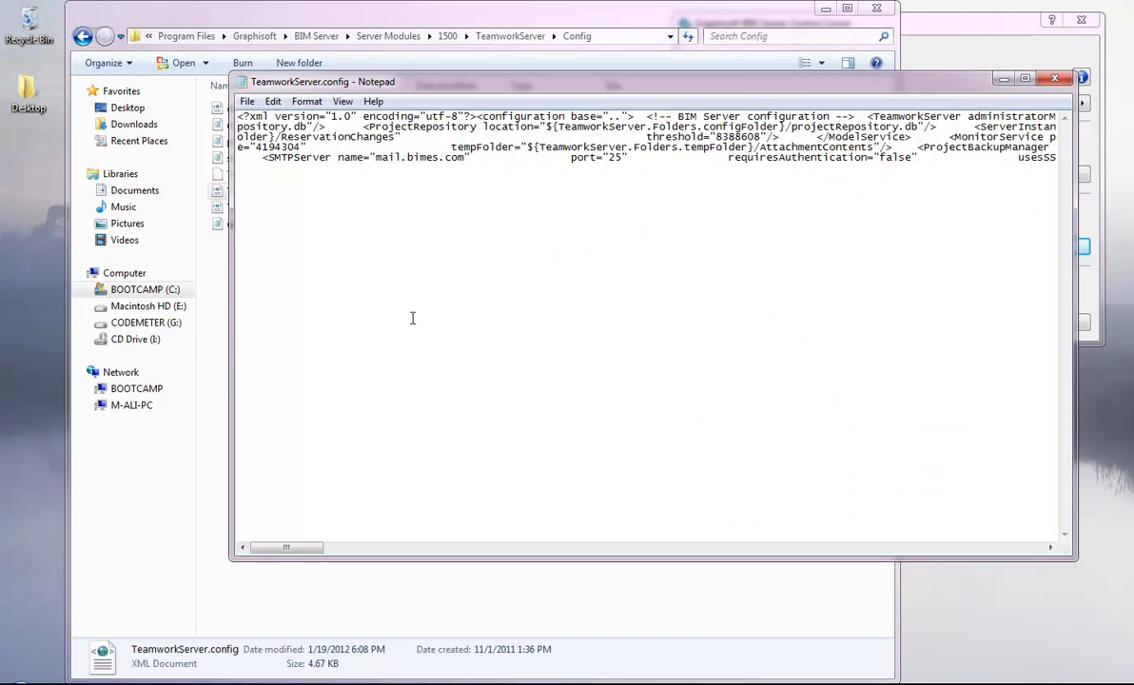
- Find "attachments" in TeamworkServer.config and compare the attachmentFolder path with the default library folder in the server preferences
key("ctrl+f")
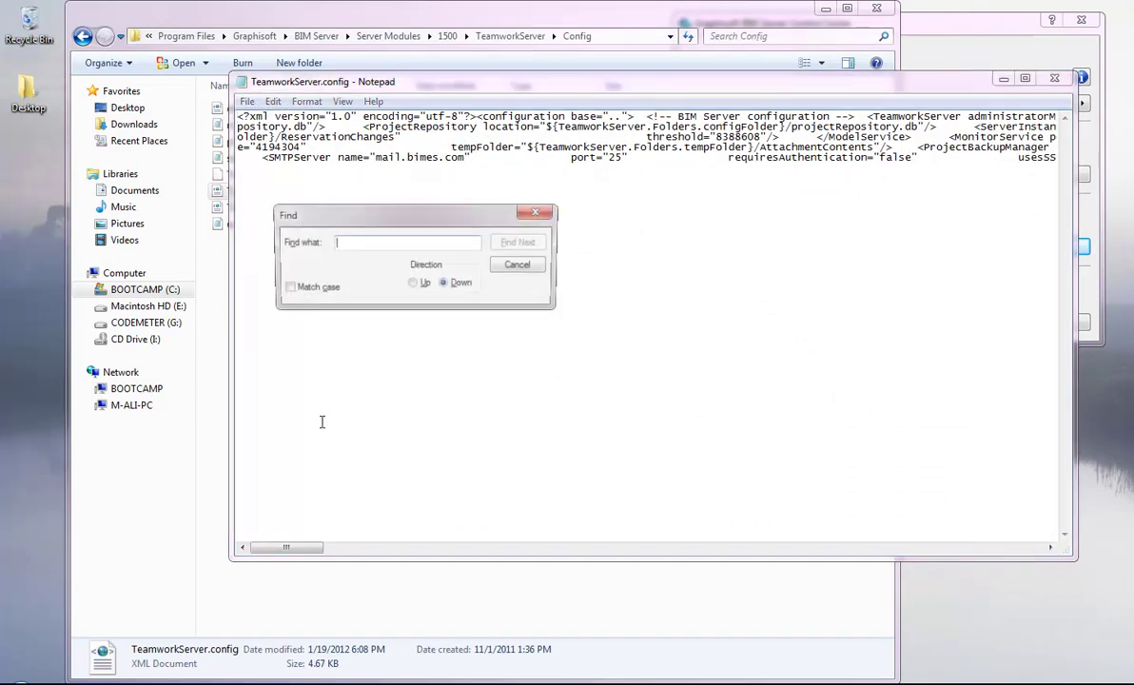
type("ar")
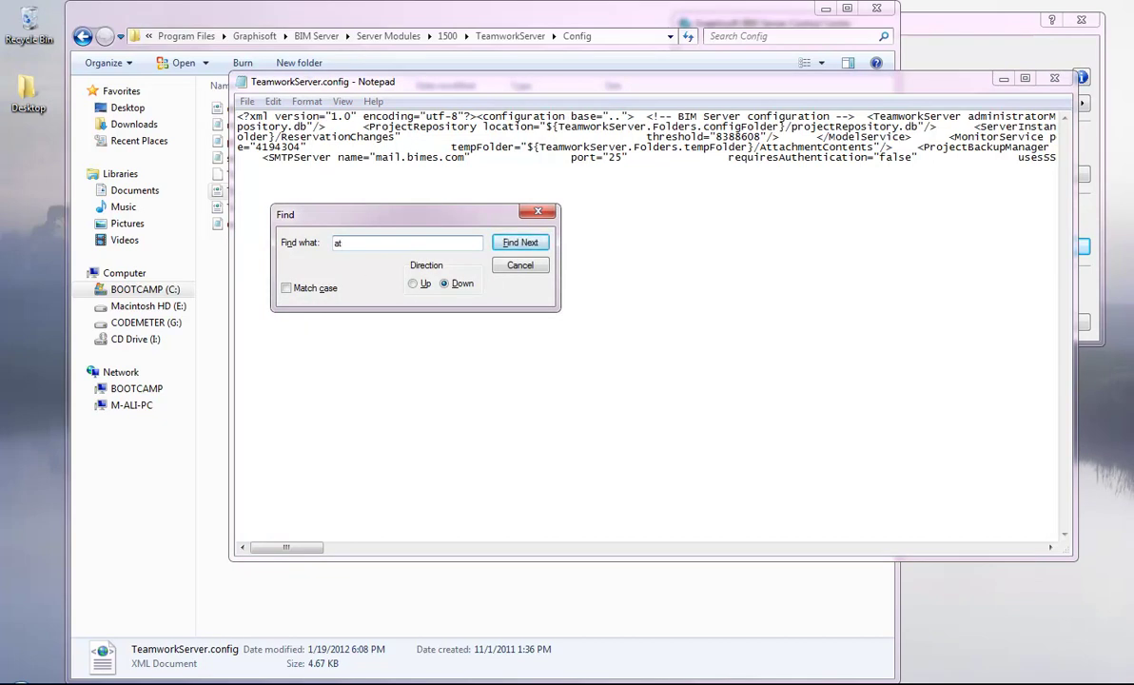
type("tachments")
left_click(519, 243)
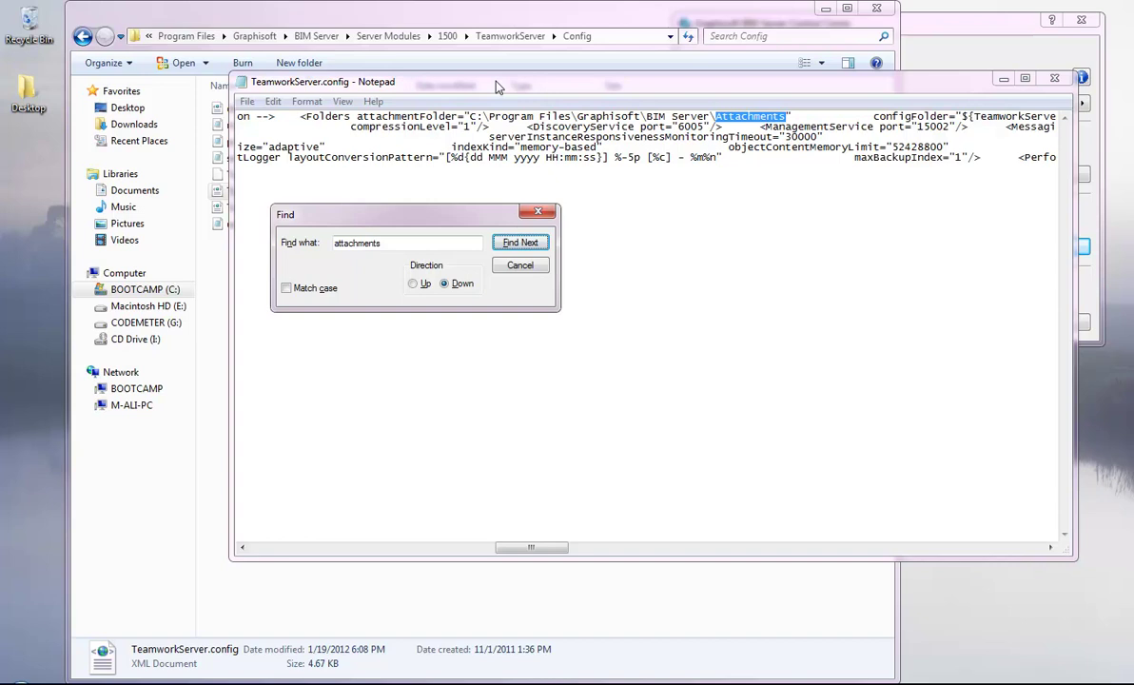
left_click_drag(462, 76, 441, 169)
left_click(1074, 247)
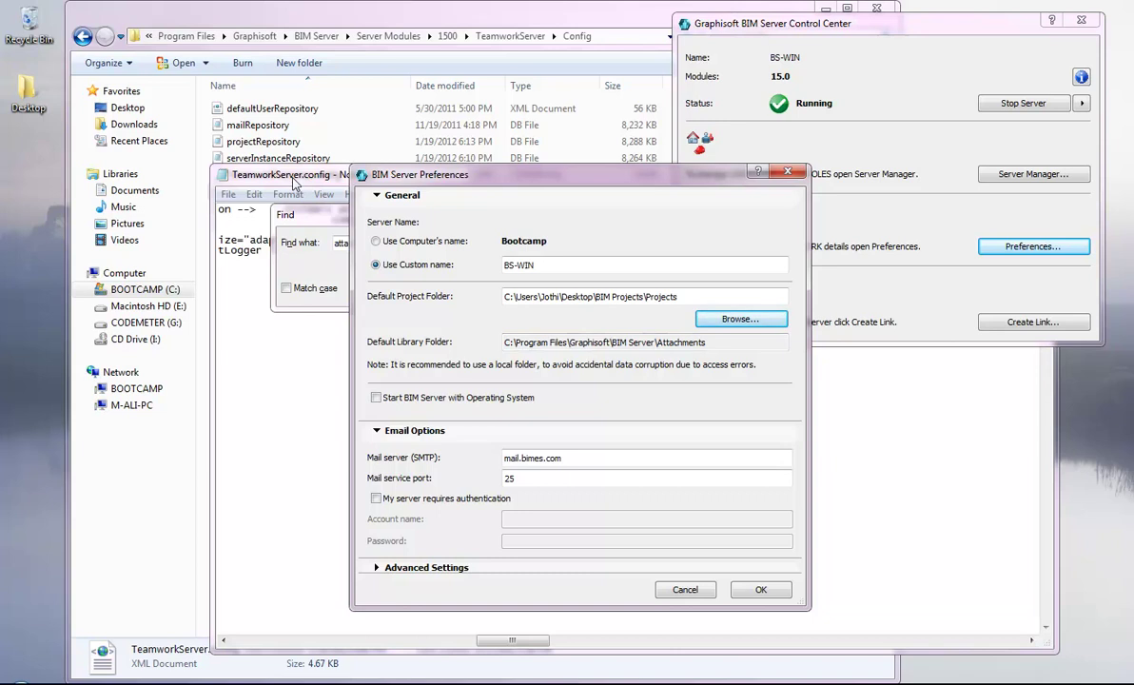
left_click(302, 176)
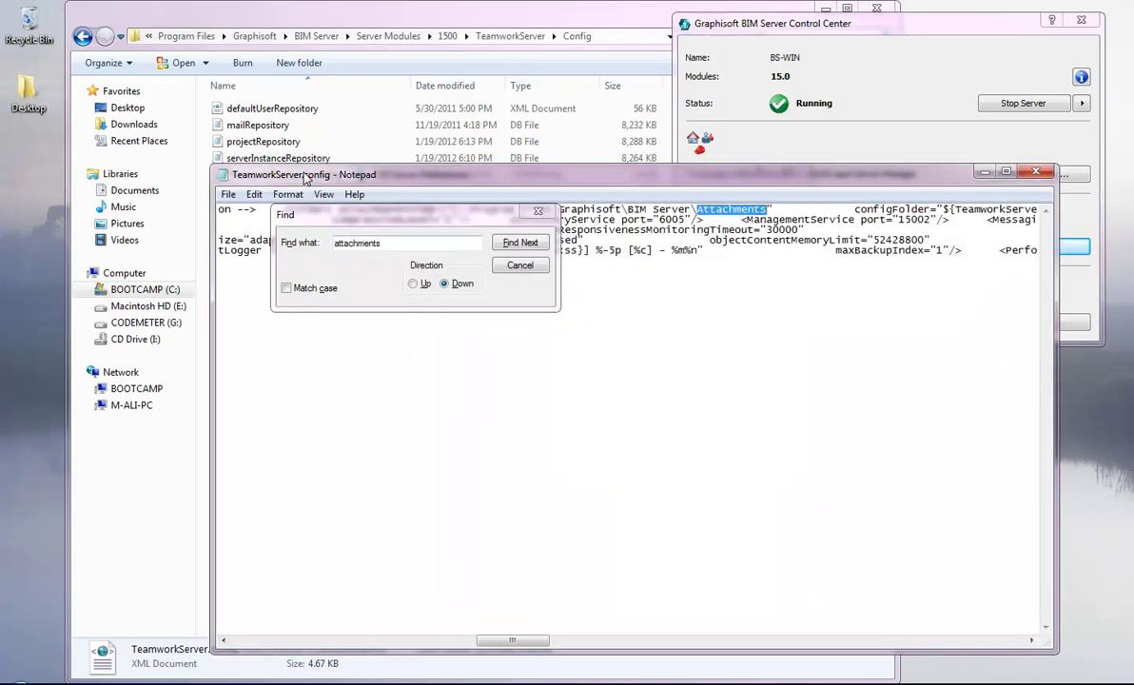
left_click_drag(453, 213, 493, 313)
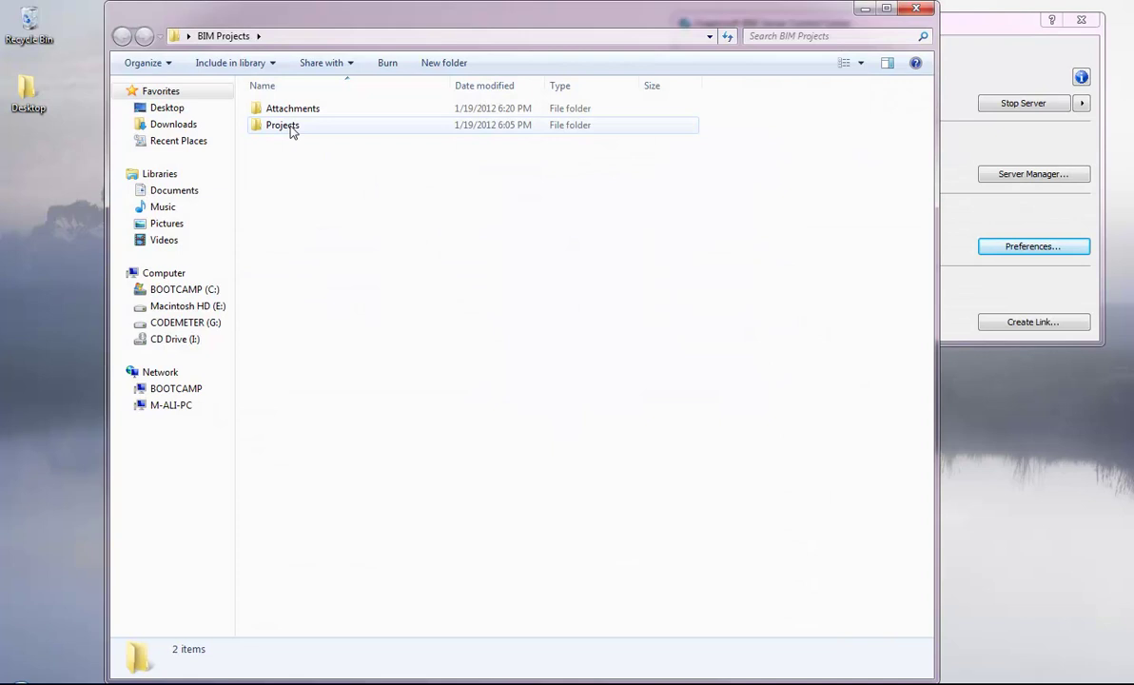
- Copy the address of the Attachments subfolder in the desktop's BIM Projects folder as text
left_click(295, 110)
double_click(295, 110)
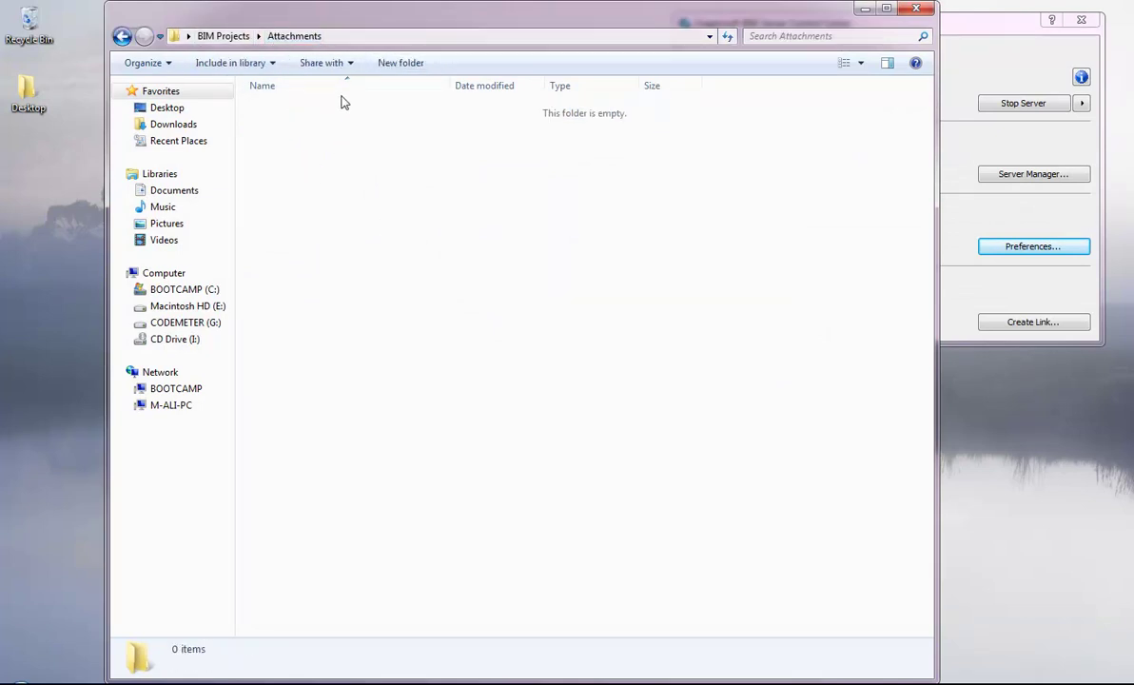
right_click(377, 40)
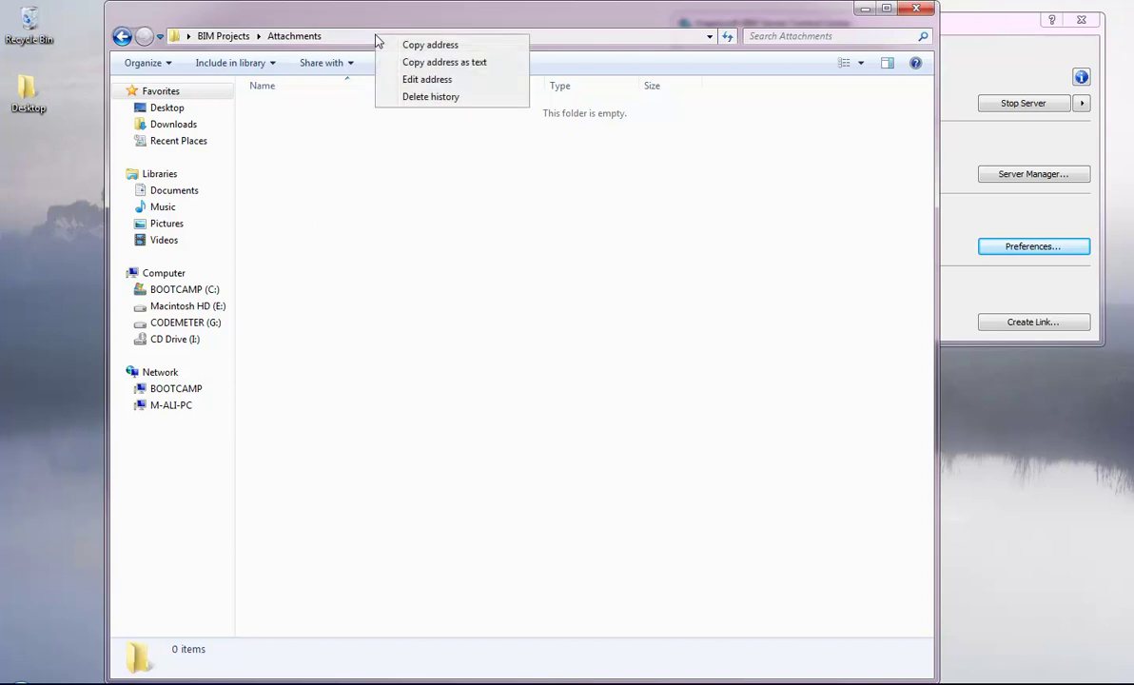
left_click(432, 63)
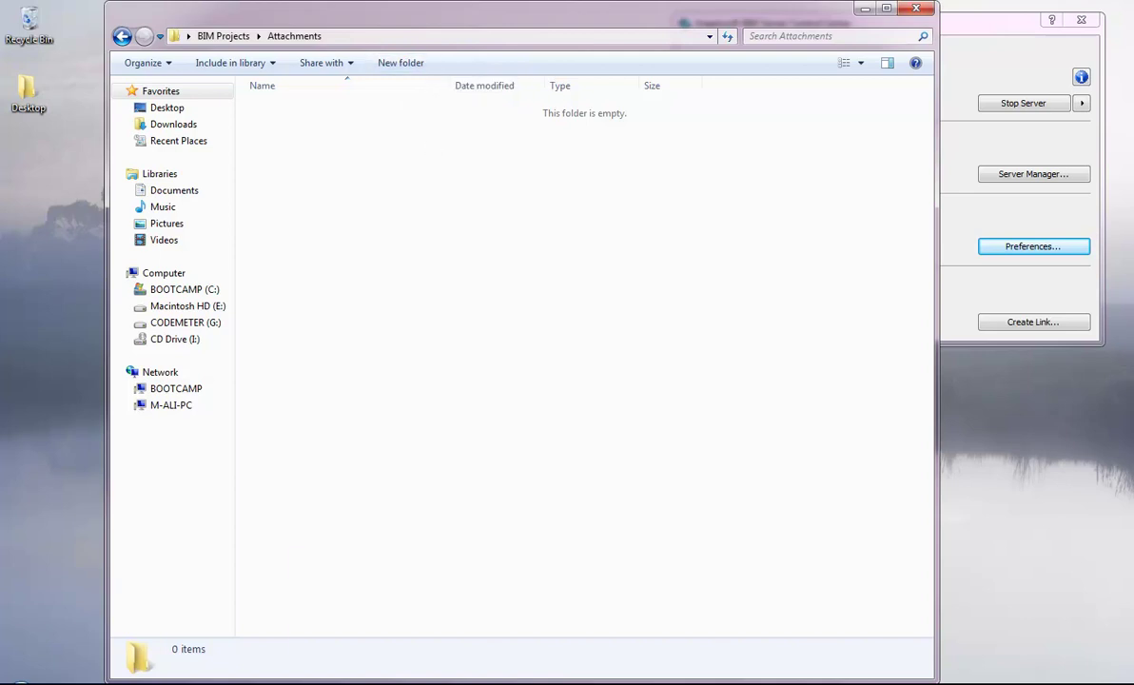
- Replace the attachmentFolder path in TeamworkServer.config with the copied BIM Projects\Attachments address, then save and close the file
left_click(386, 647)
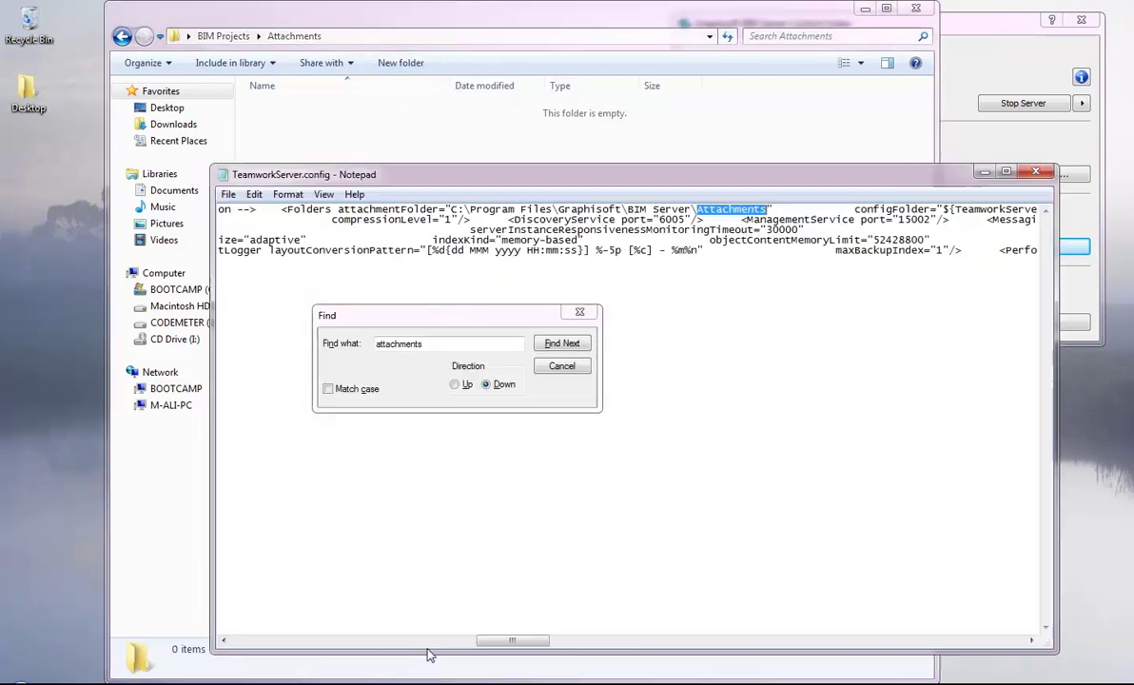
left_click(453, 210)
left_click_drag(453, 209, 768, 209)
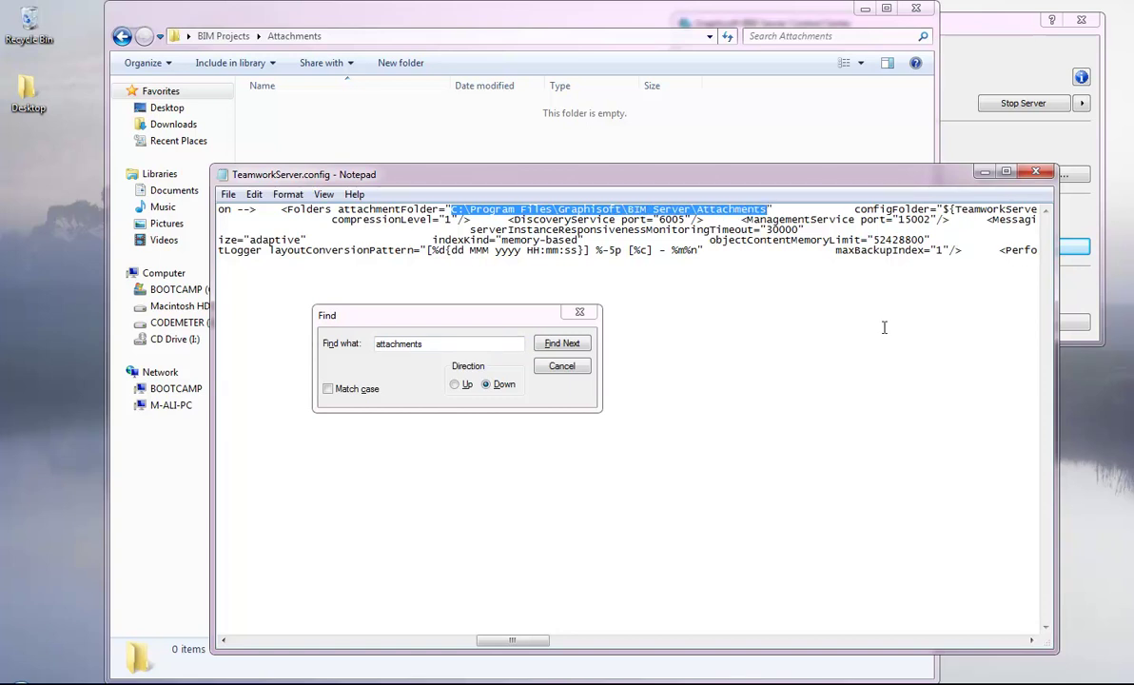
key("ctrl+v")
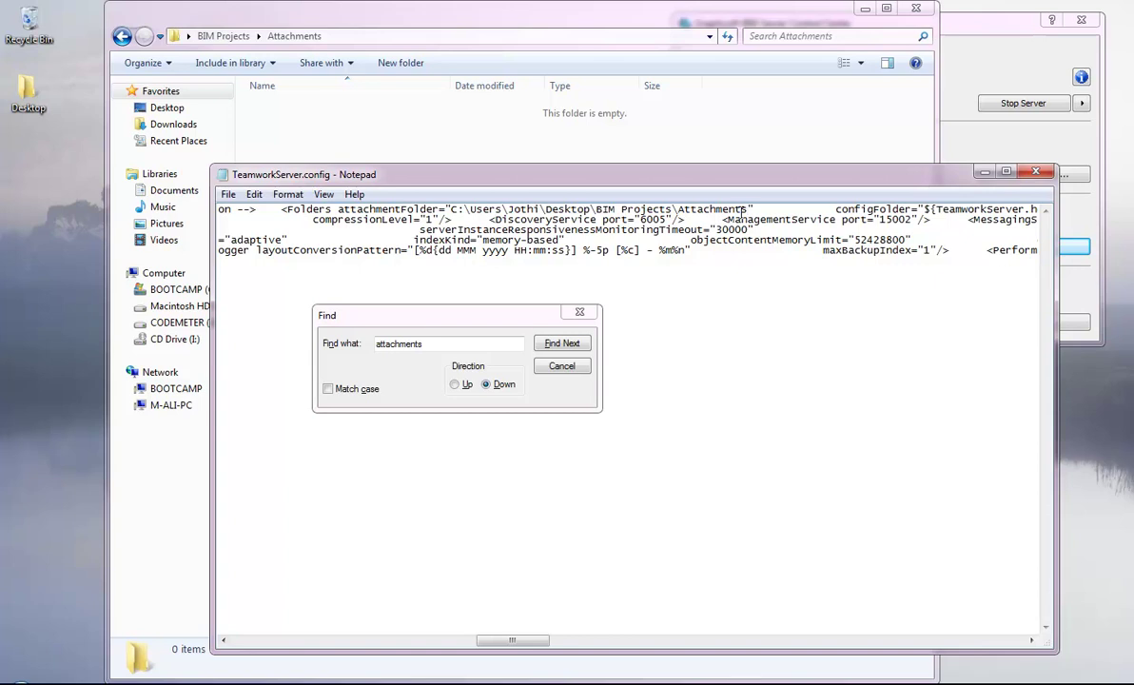
left_click(579, 312)
left_click(1037, 172)
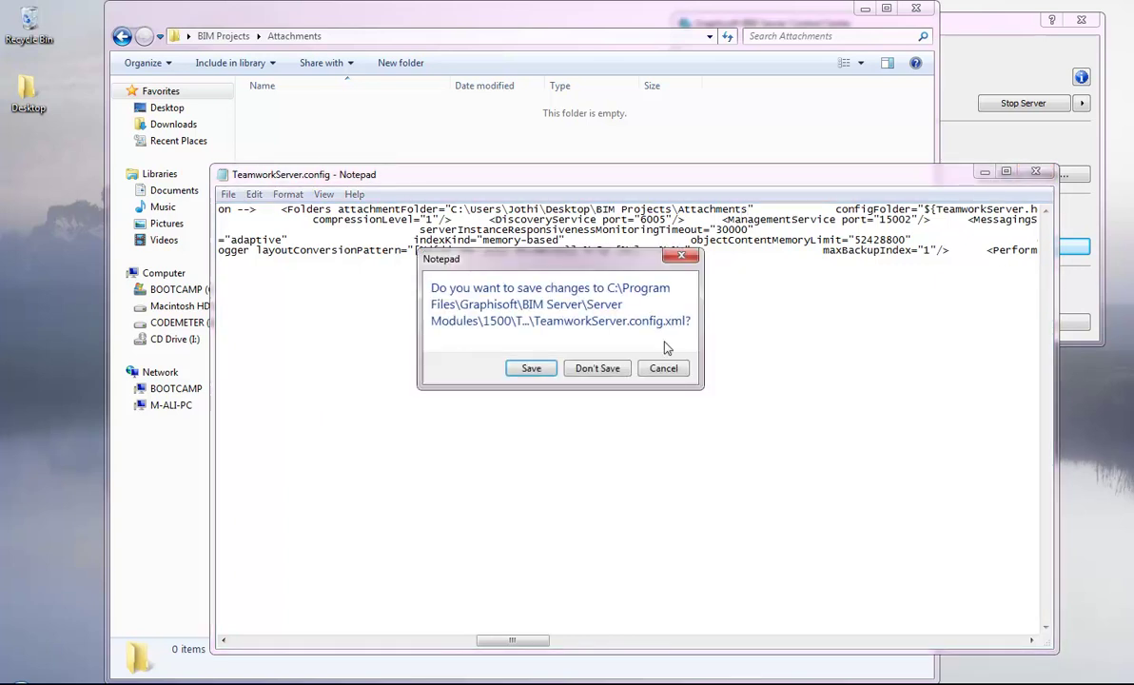
left_click(531, 369)
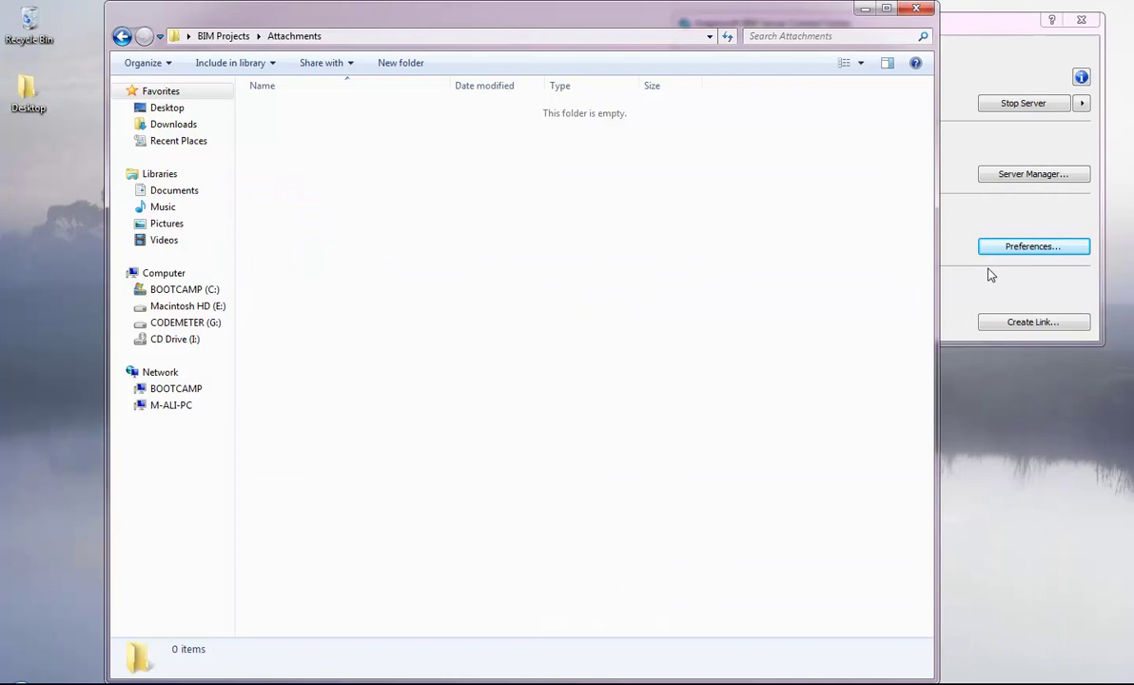
- Apply the changed BIM Server preferences and restart the server
key("alt+Tab")
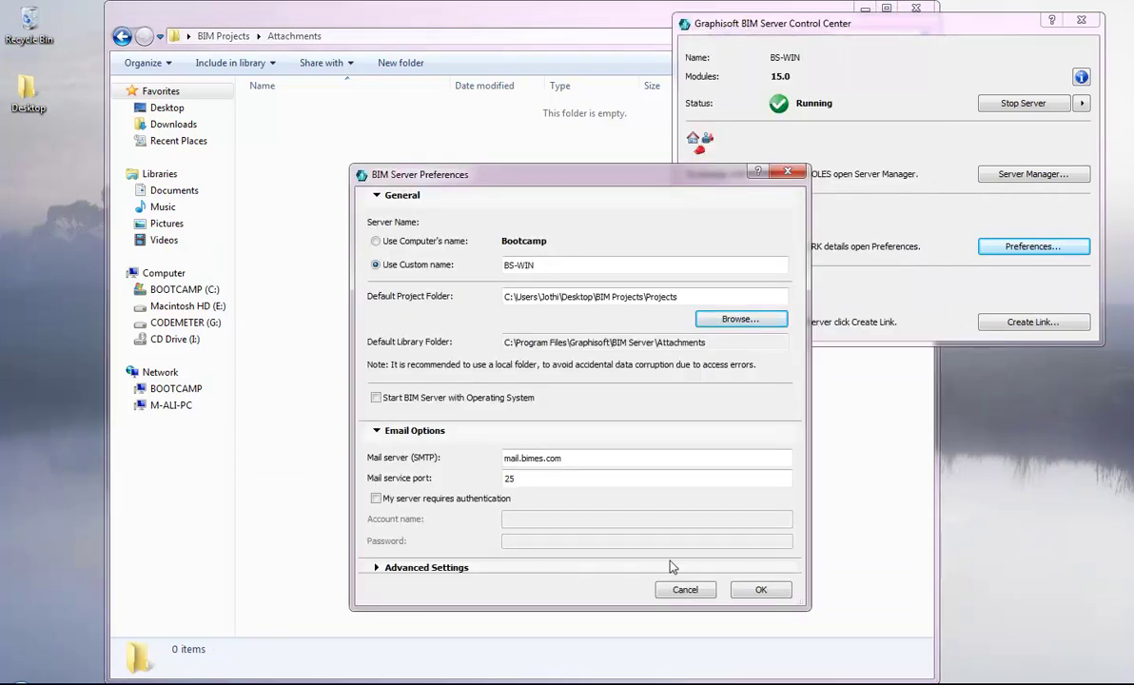
left_click(761, 591)
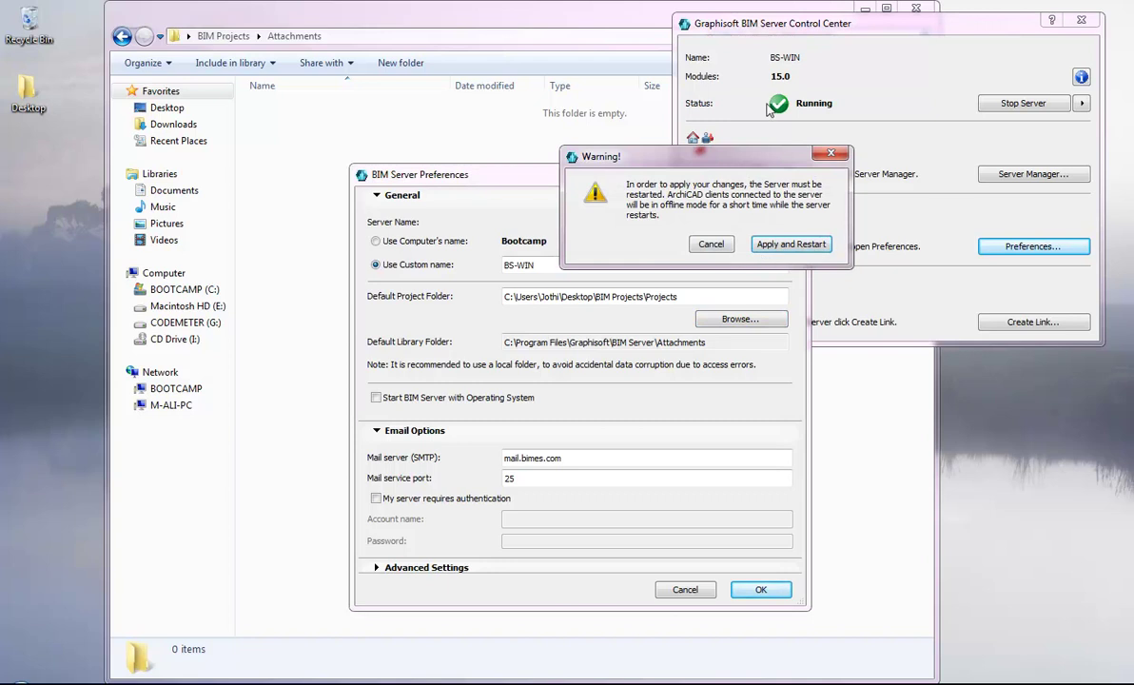
left_click(796, 245)
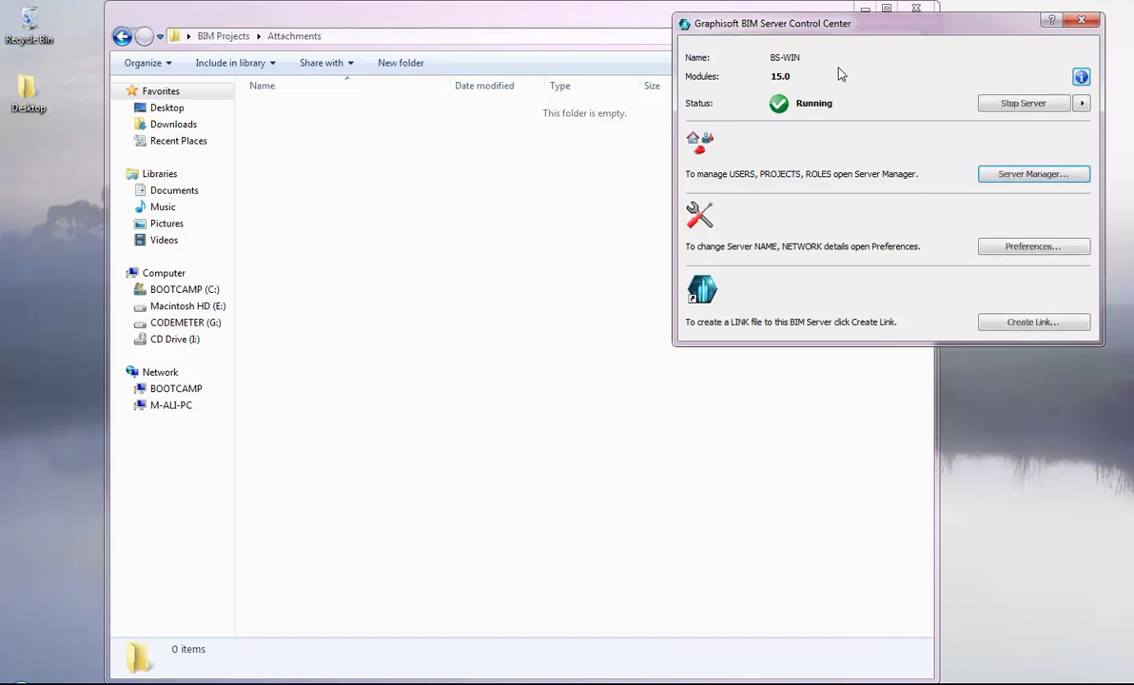
- Check the default project and library folder paths in the server preferences, then close the preferences and the Attachments folder window
left_click(1037, 245)
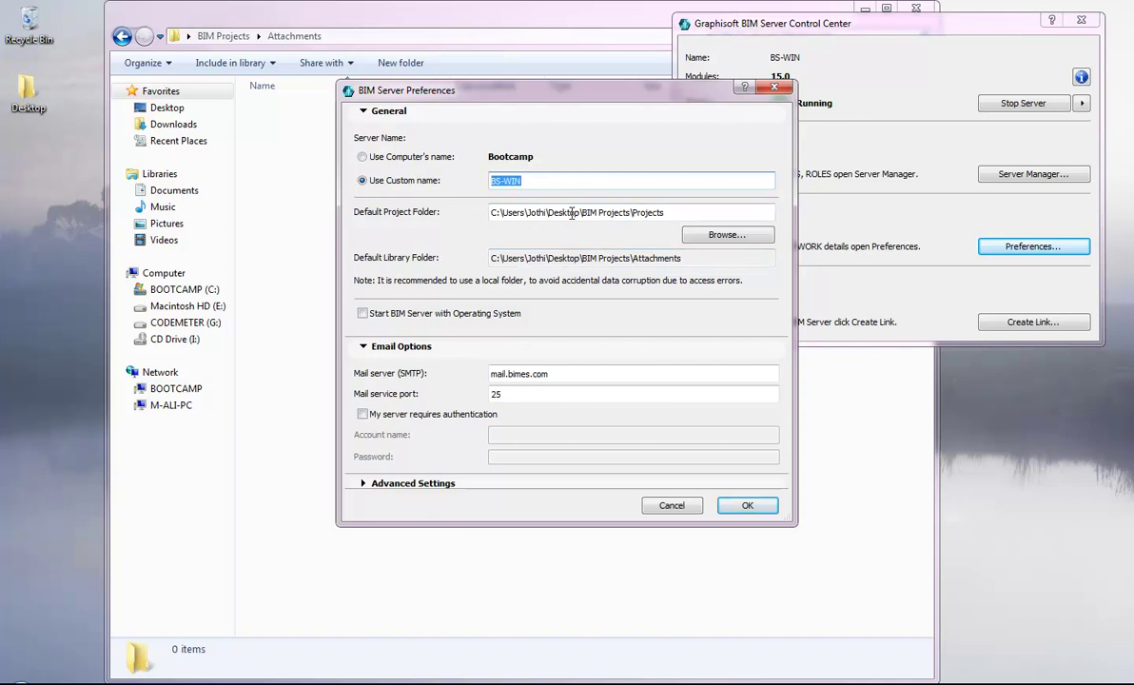
left_click(748, 507)
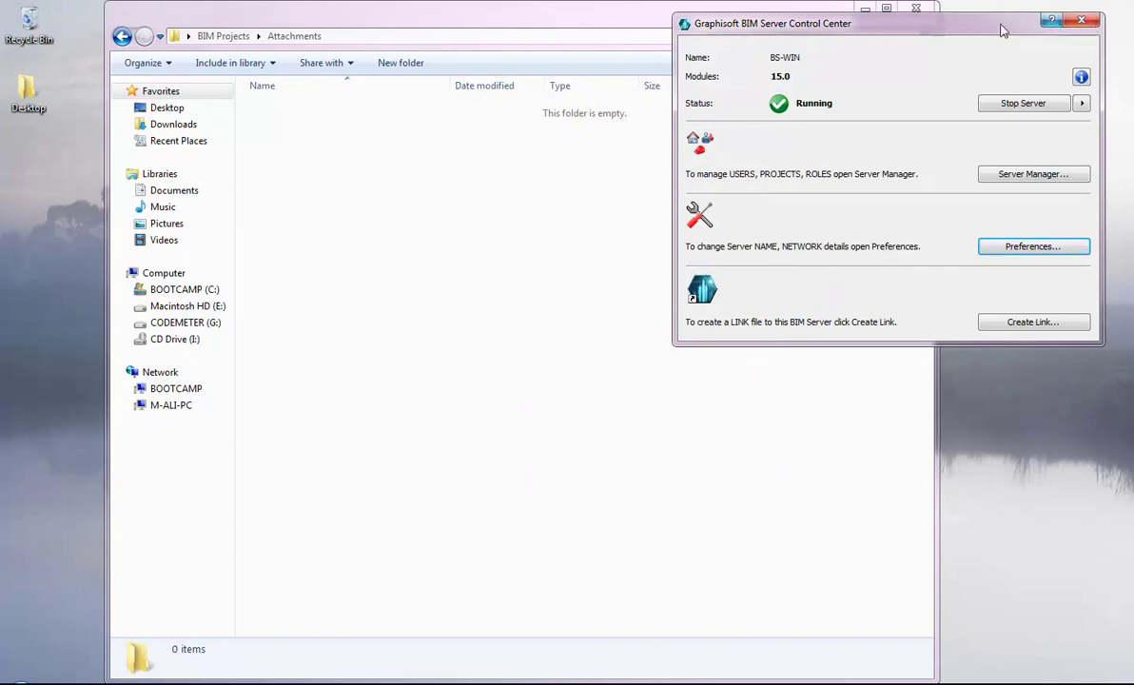
left_click(915, 7)
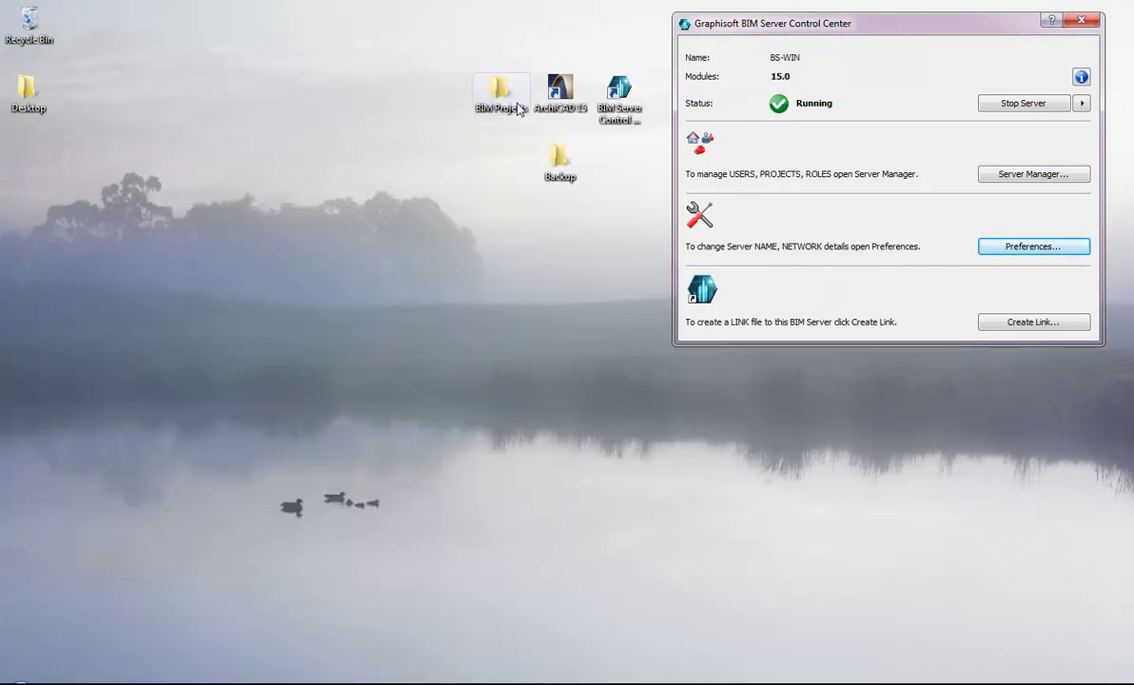
- Examine the automatic backup files in the COA Men's project's Backups folder inside the desktop's Backup folder
double_click(567, 157)
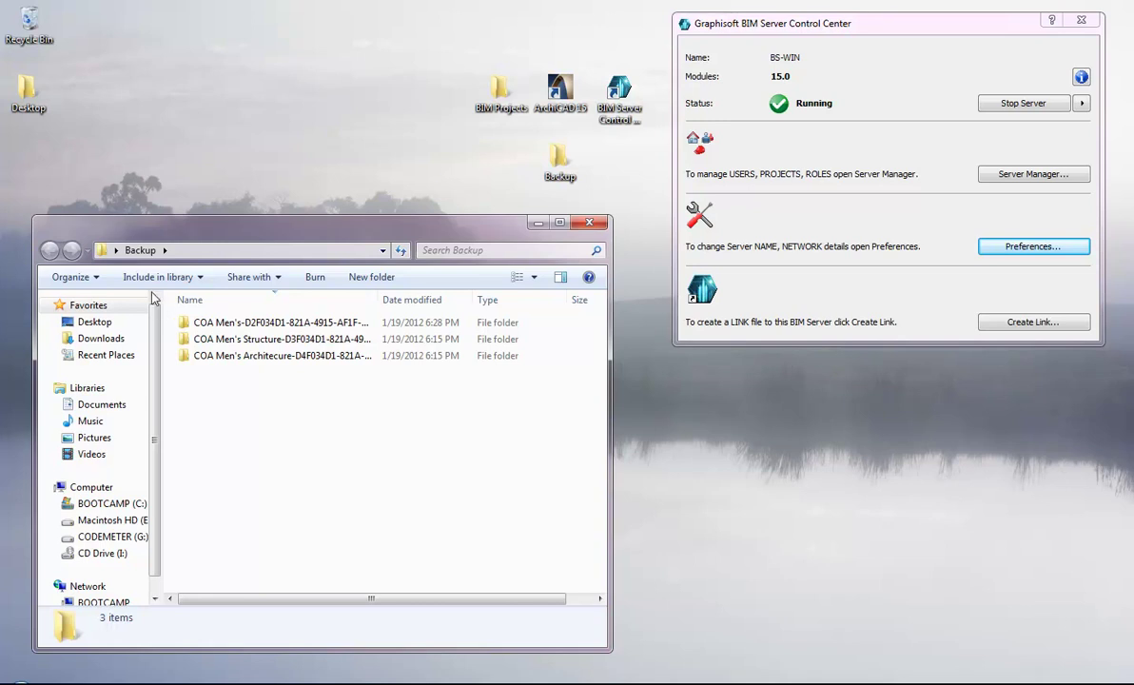
double_click(225, 325)
double_click(224, 324)
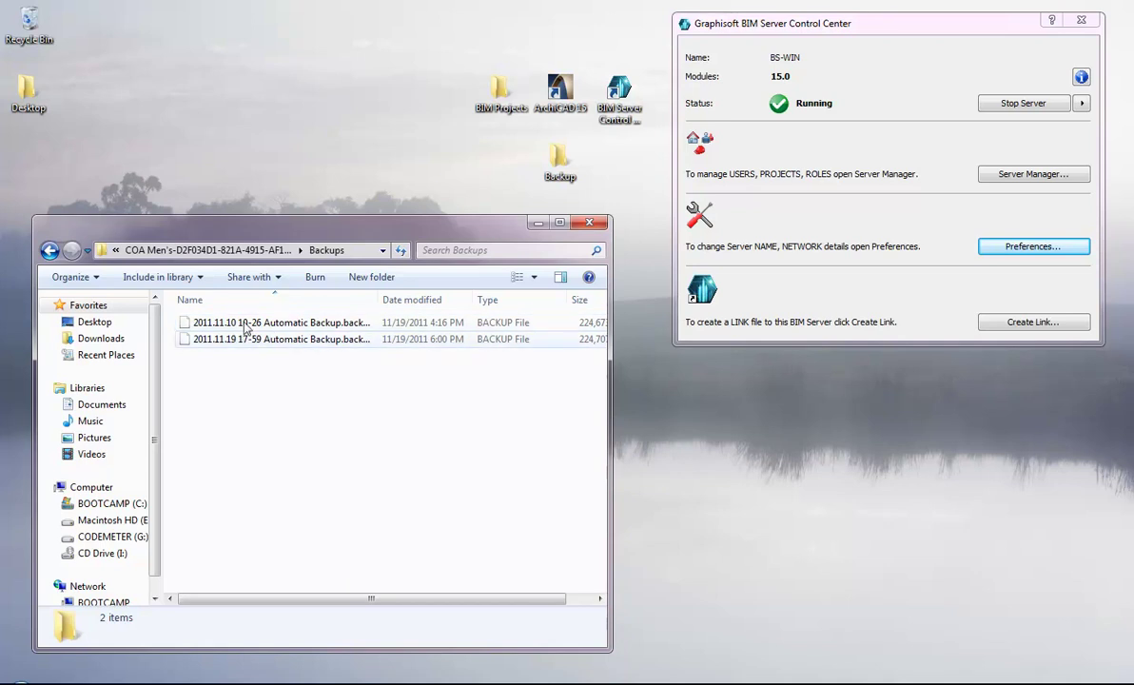
mouse_move(231, 341)
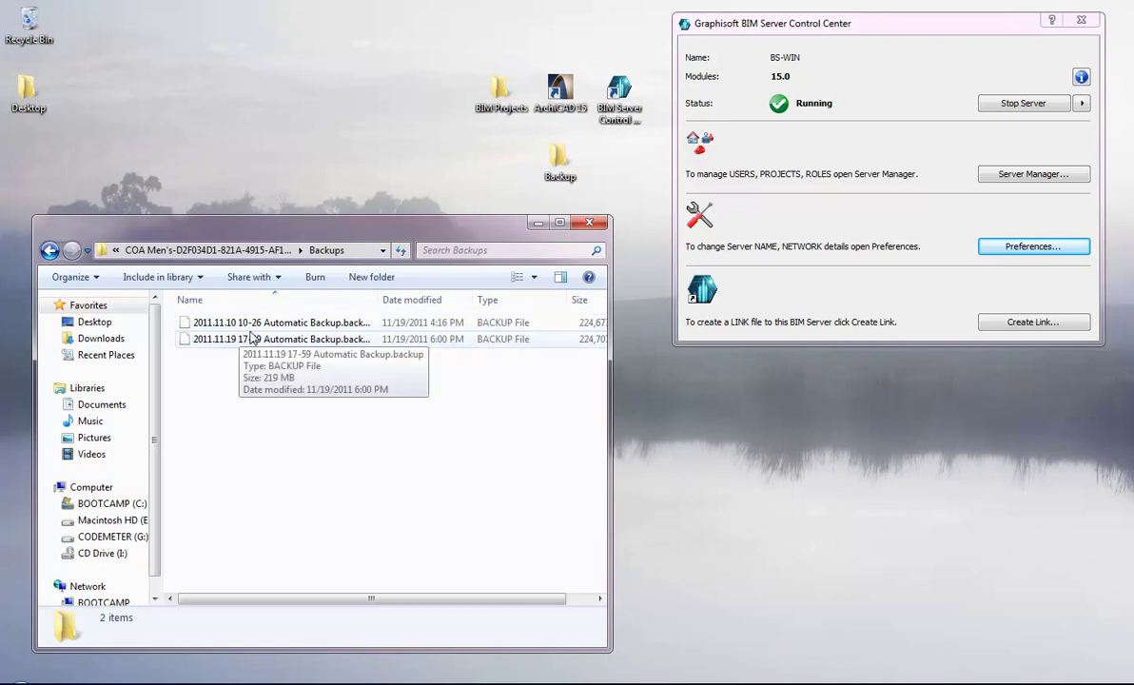
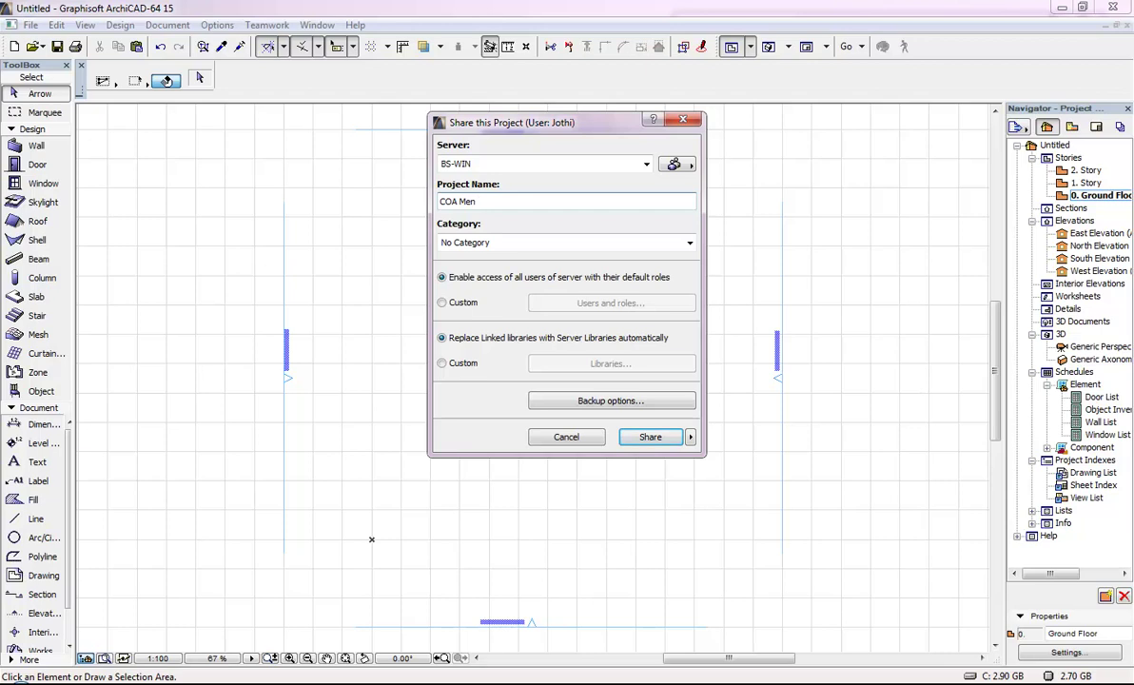
- Share the untitled ArchiCAD project on the BS-WIN server under the name COA Men's
type("'s")
left_click(671, 437)
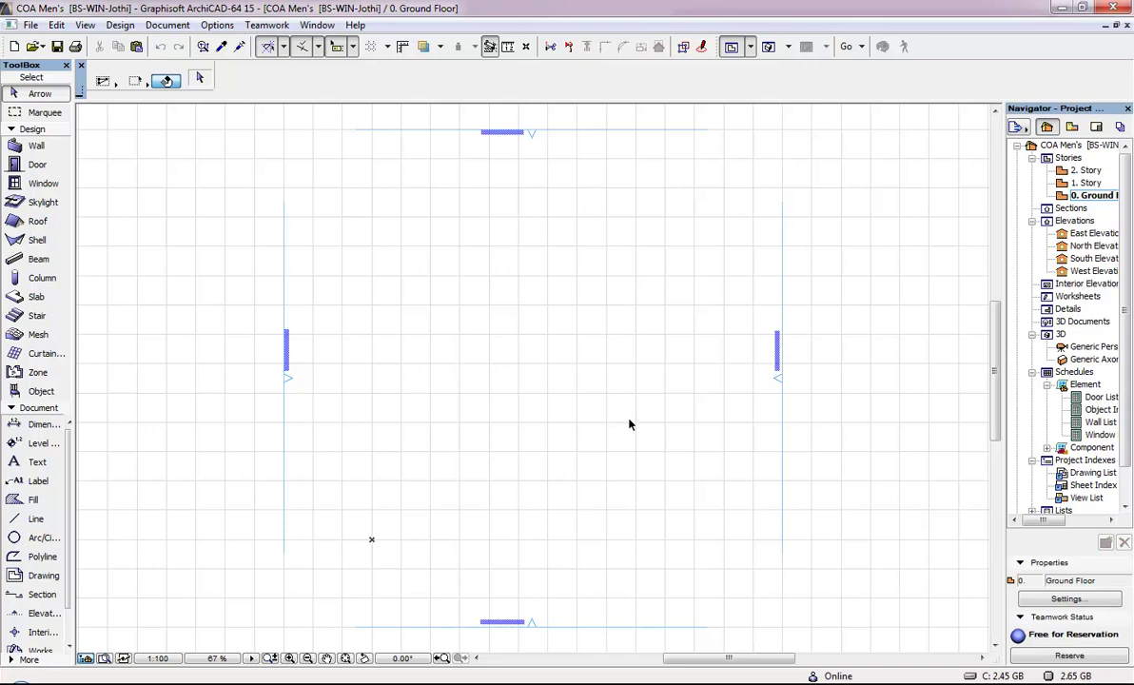
- Close the COA Men's project in ArchiCAD and open its project settings from the BIM Server Manager
middle_click_drag(625, 423, 599, 422)
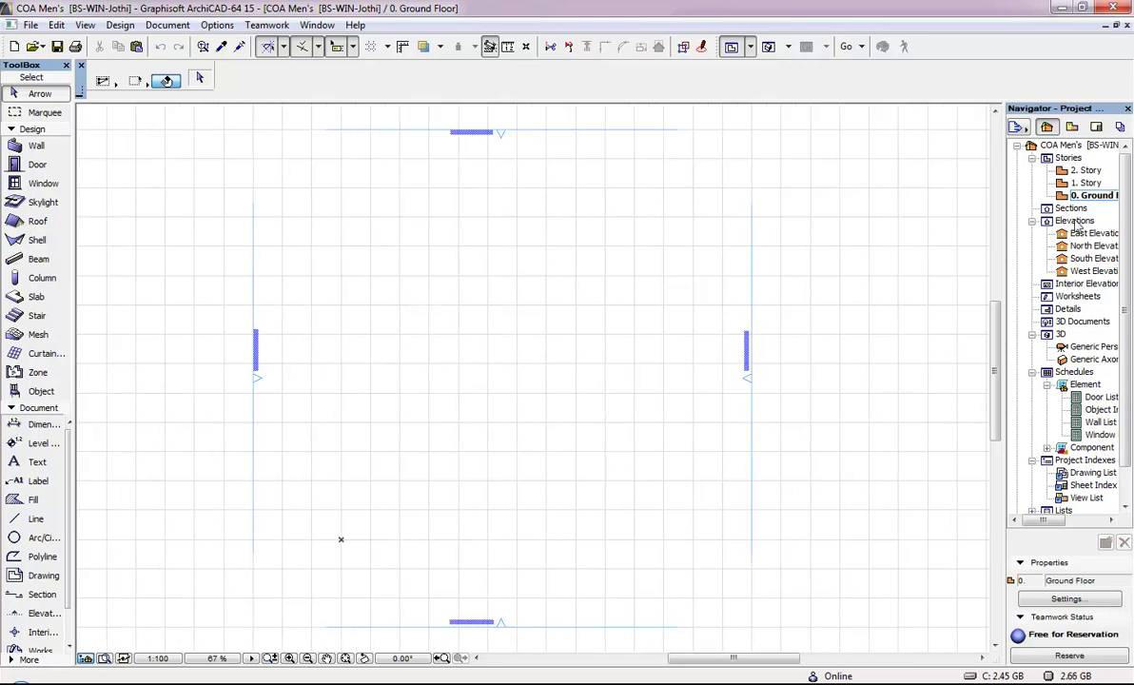
left_click(1127, 26)
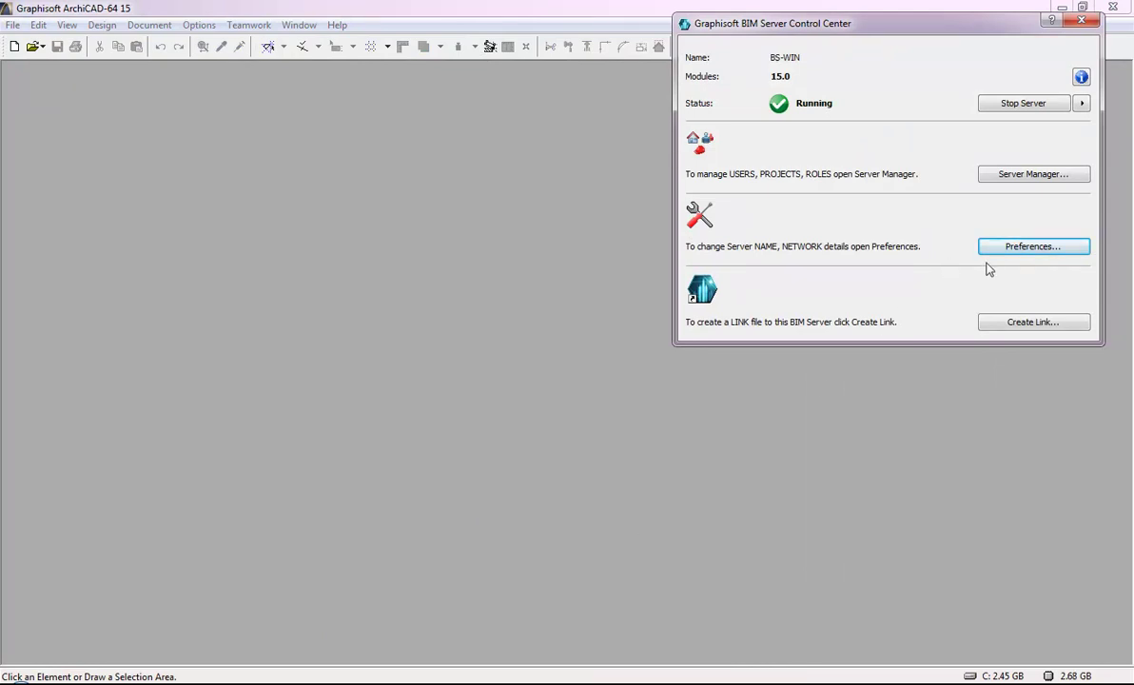
left_click(1027, 174)
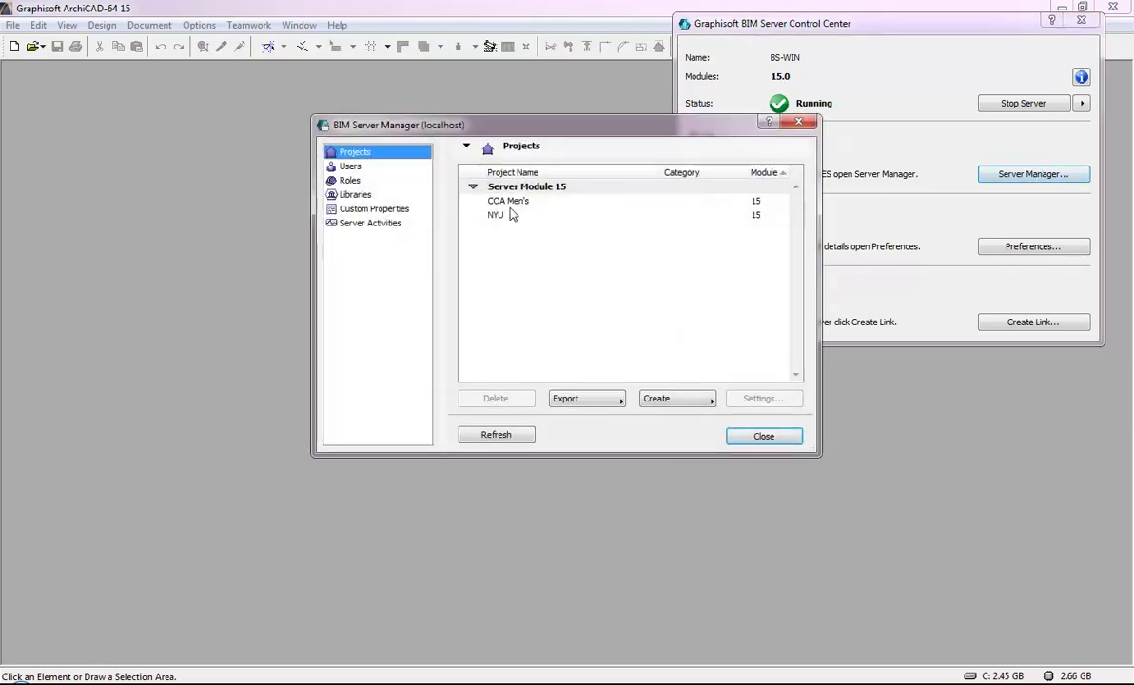
left_click(511, 204)
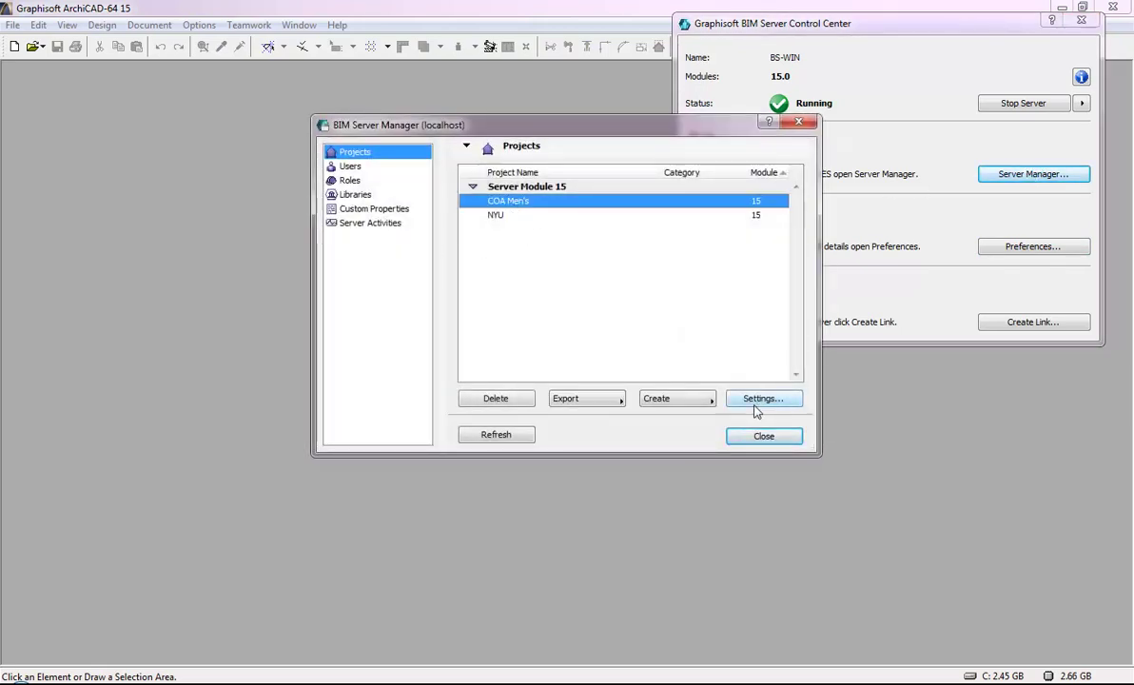
left_click(756, 406)
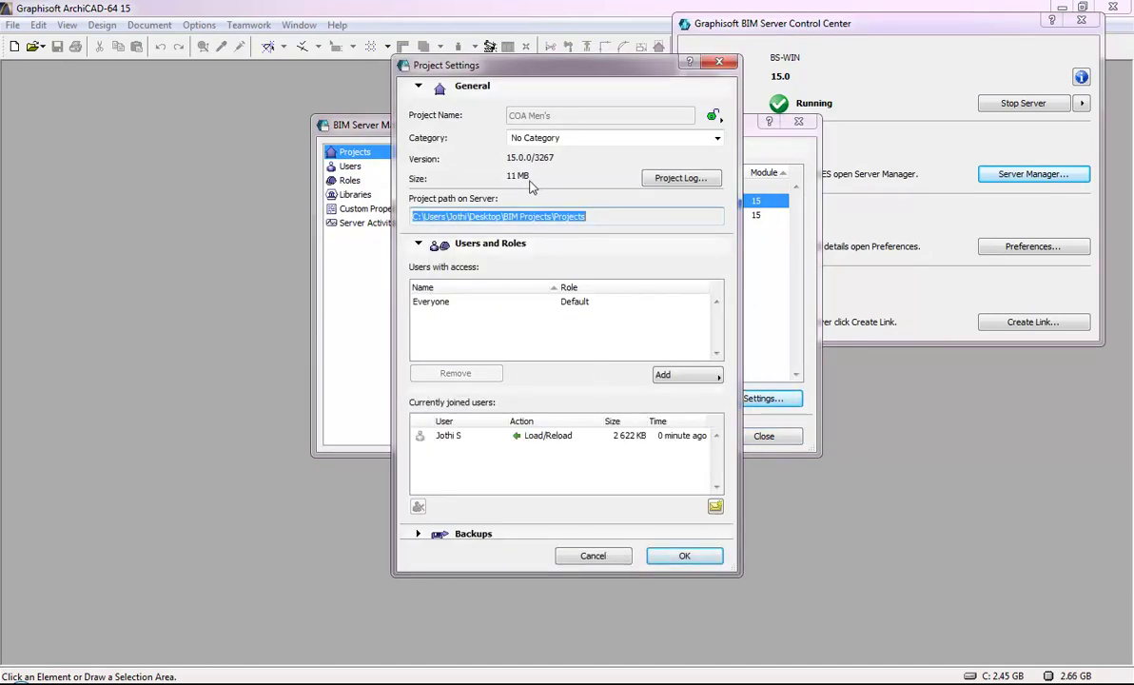
- Create a manual backup of the COA Men's project named New Backup and apply the project settings
left_click(503, 533)
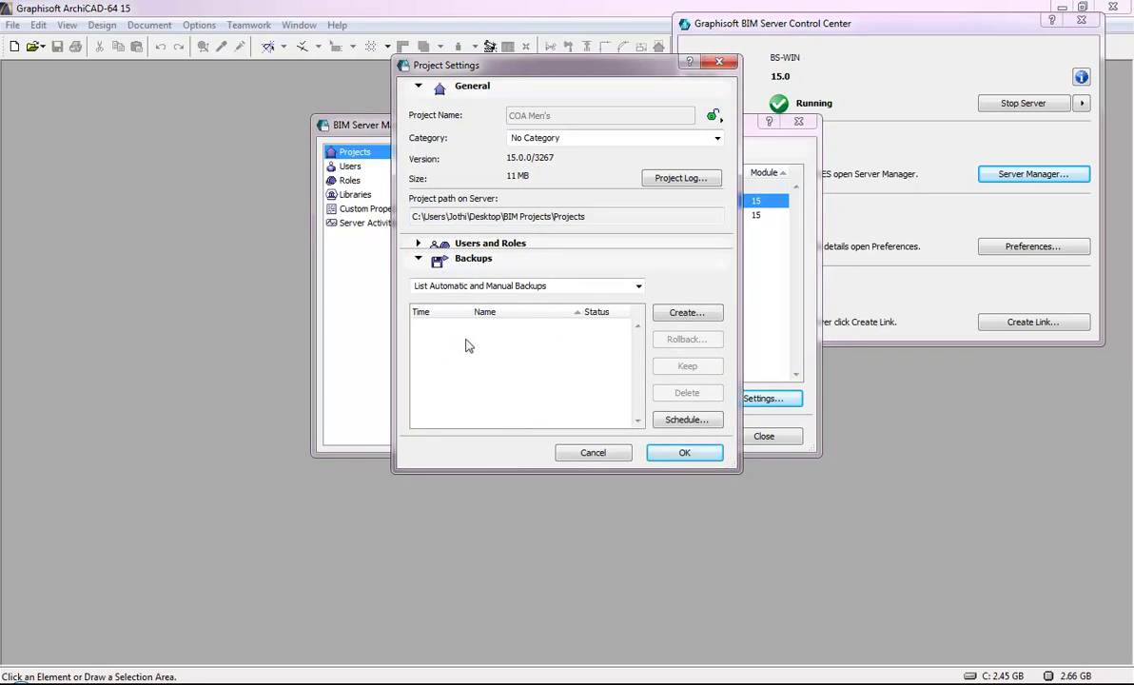
left_click(686, 312)
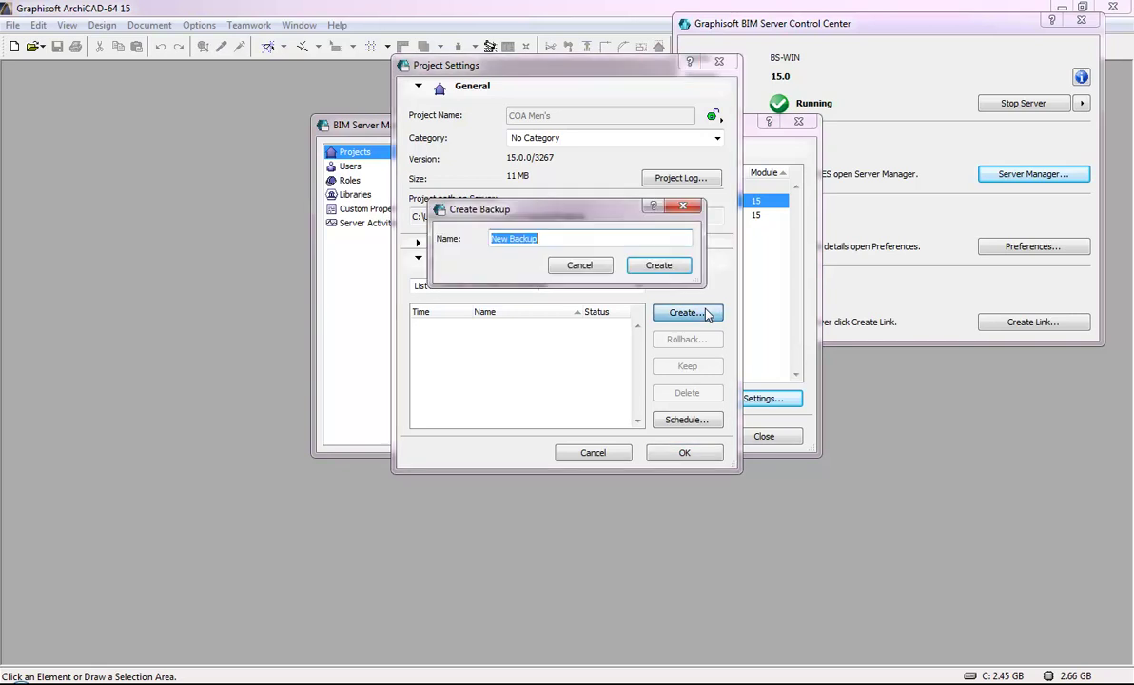
left_click(643, 266)
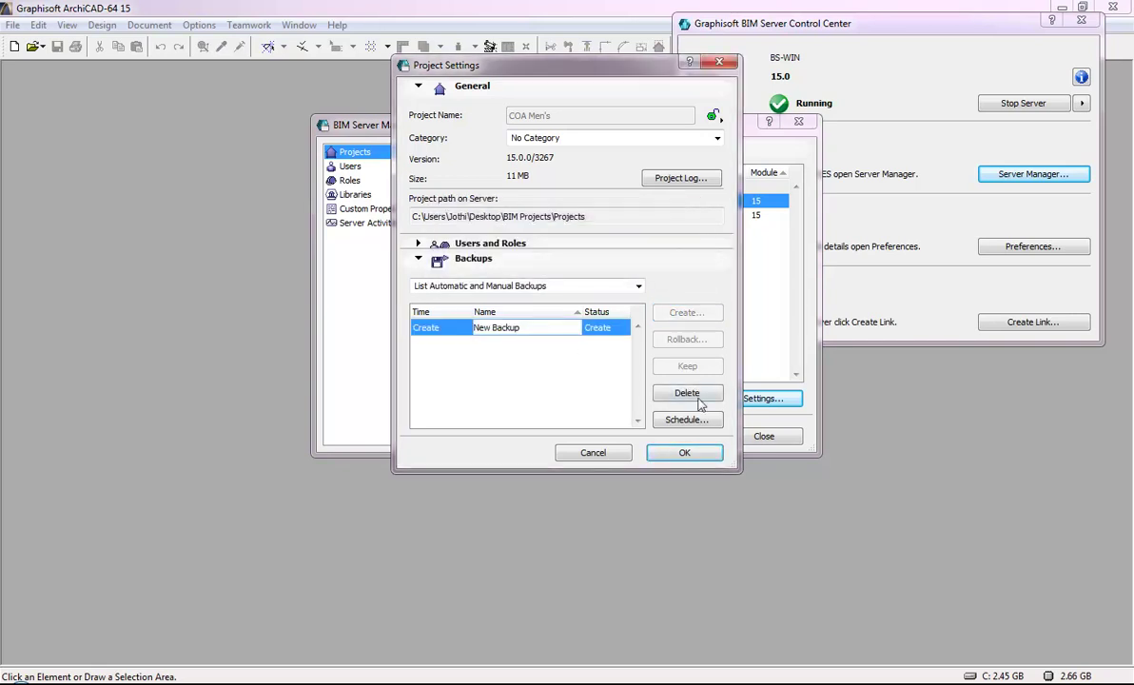
left_click(684, 455)
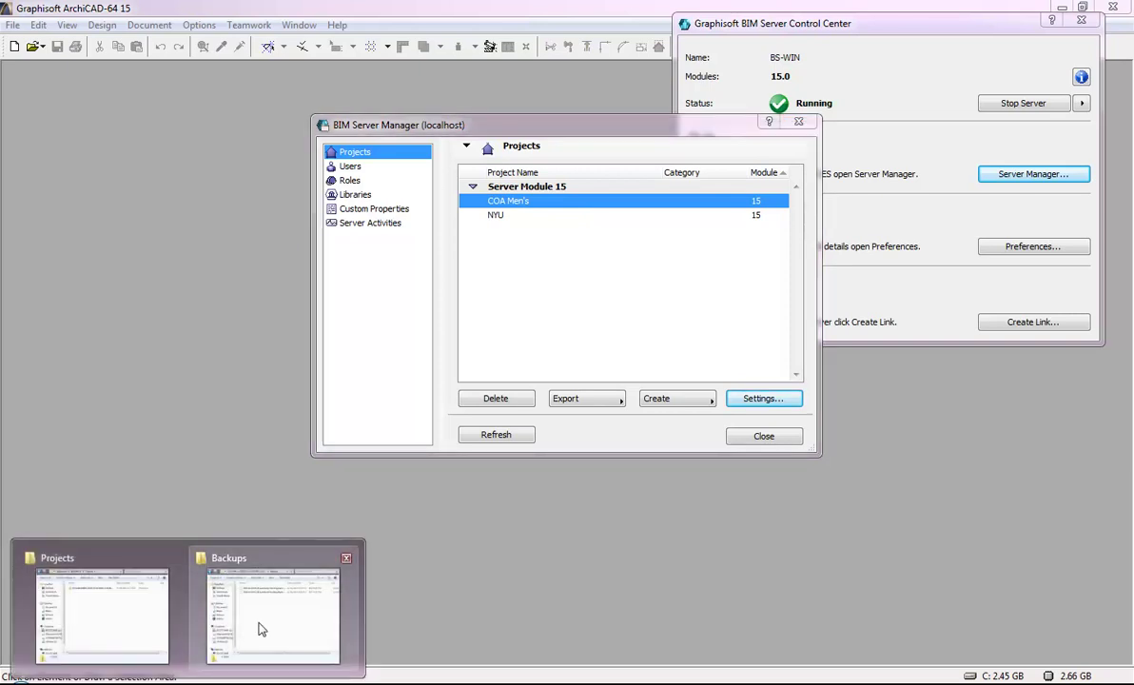
- Open the Backups folder of the newly shared COA Men's project inside BIM Projects\Projects on the desktop
mouse_move(93, 615)
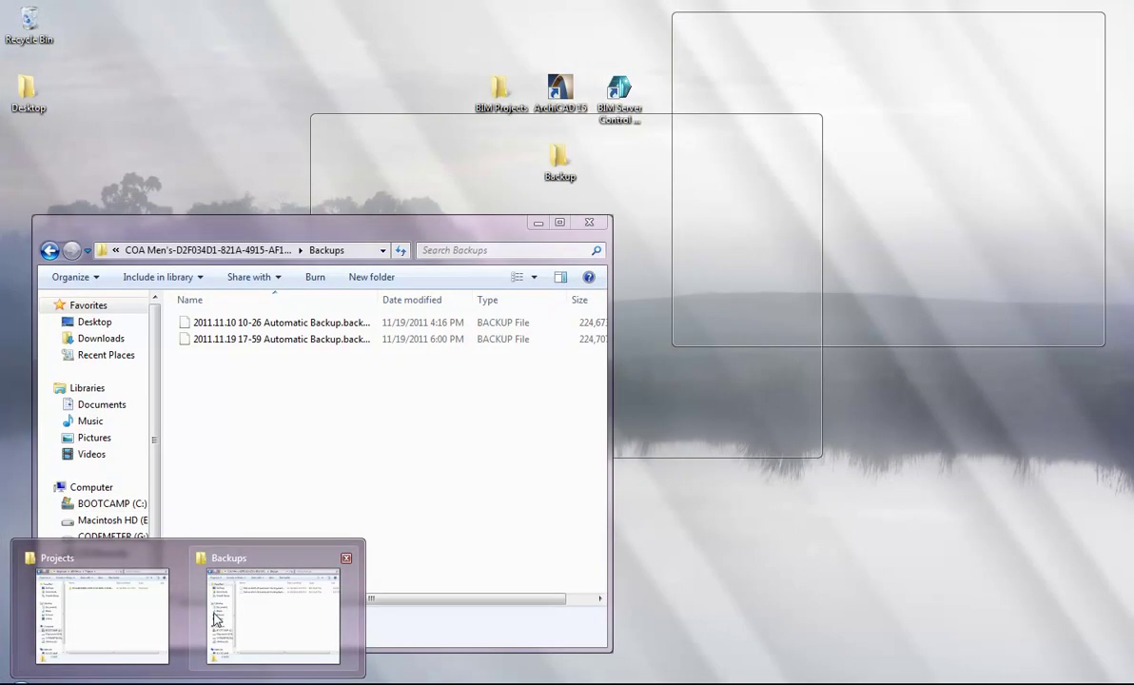
left_click(216, 618)
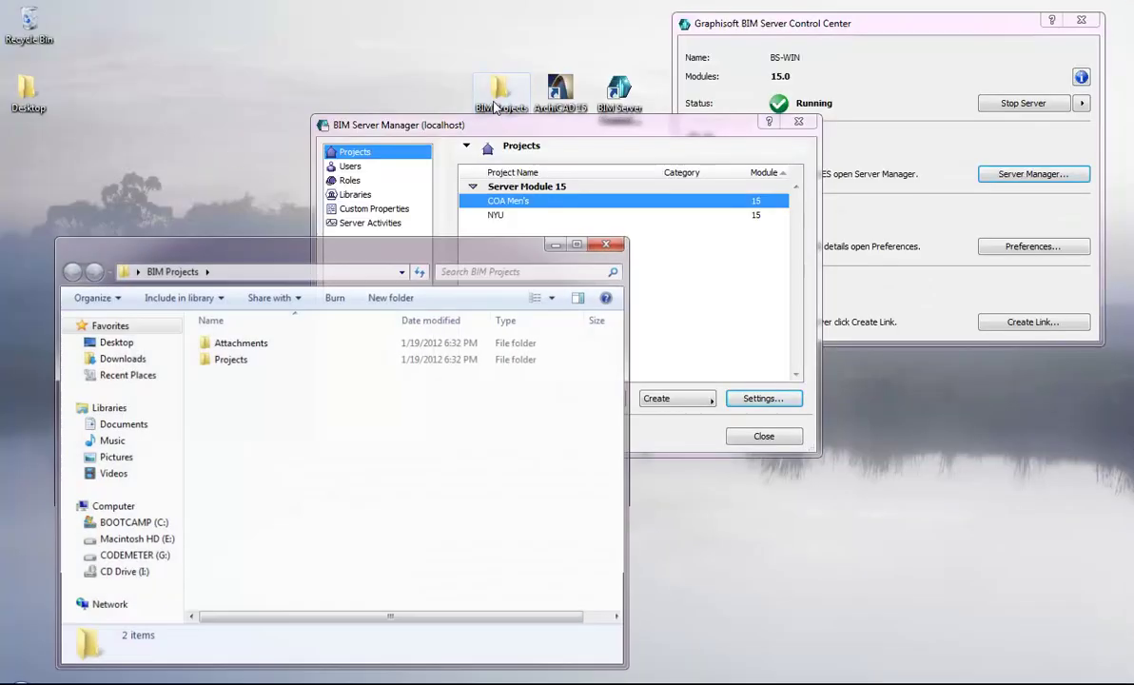
double_click(233, 359)
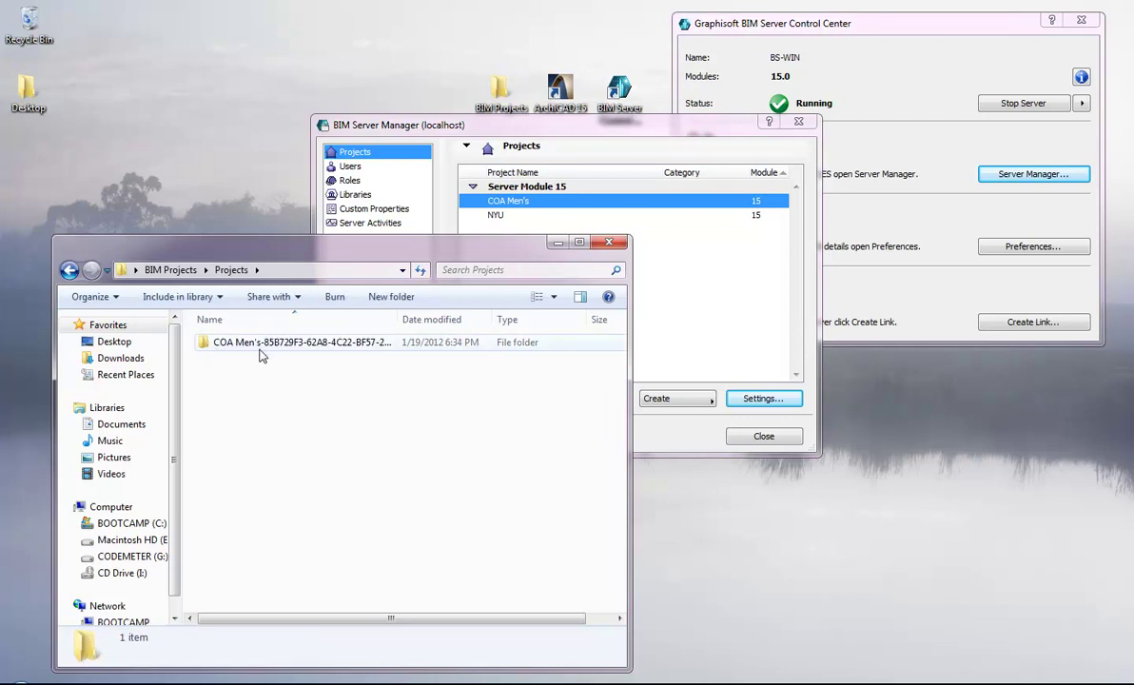
double_click(244, 342)
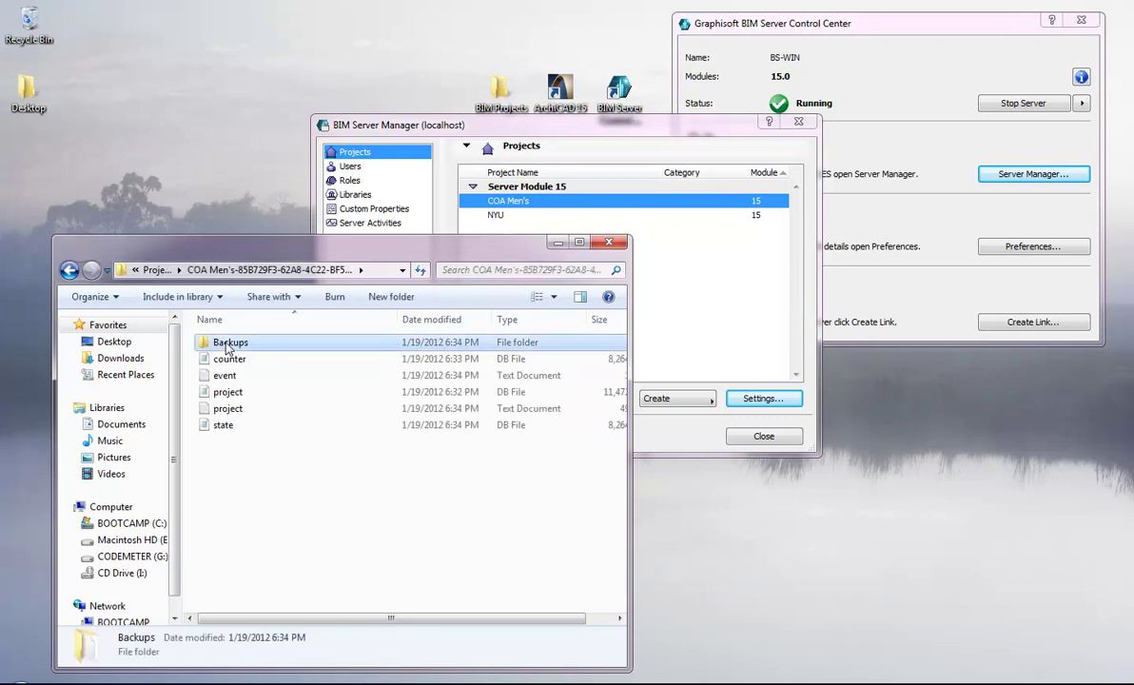
double_click(228, 343)
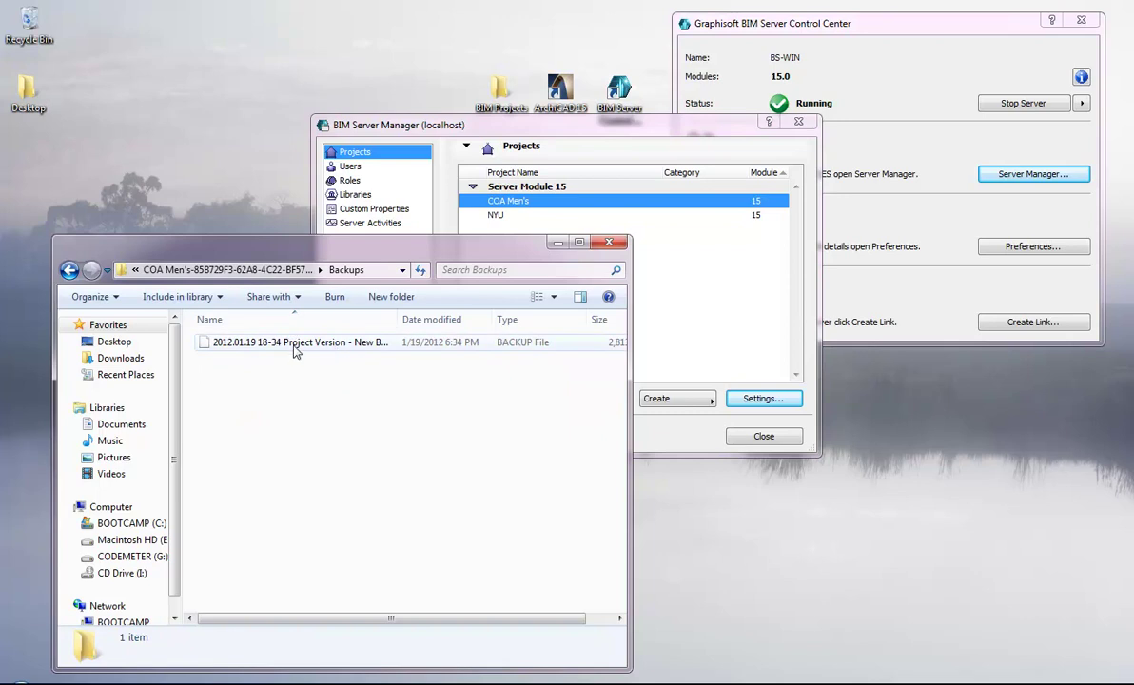
- Copy the 2011.11.19 17-59 Automatic Backup file from the desktop Backup folder's COA Men's project into the new project's Backups folder
left_click_drag(519, 129, 885, 149)
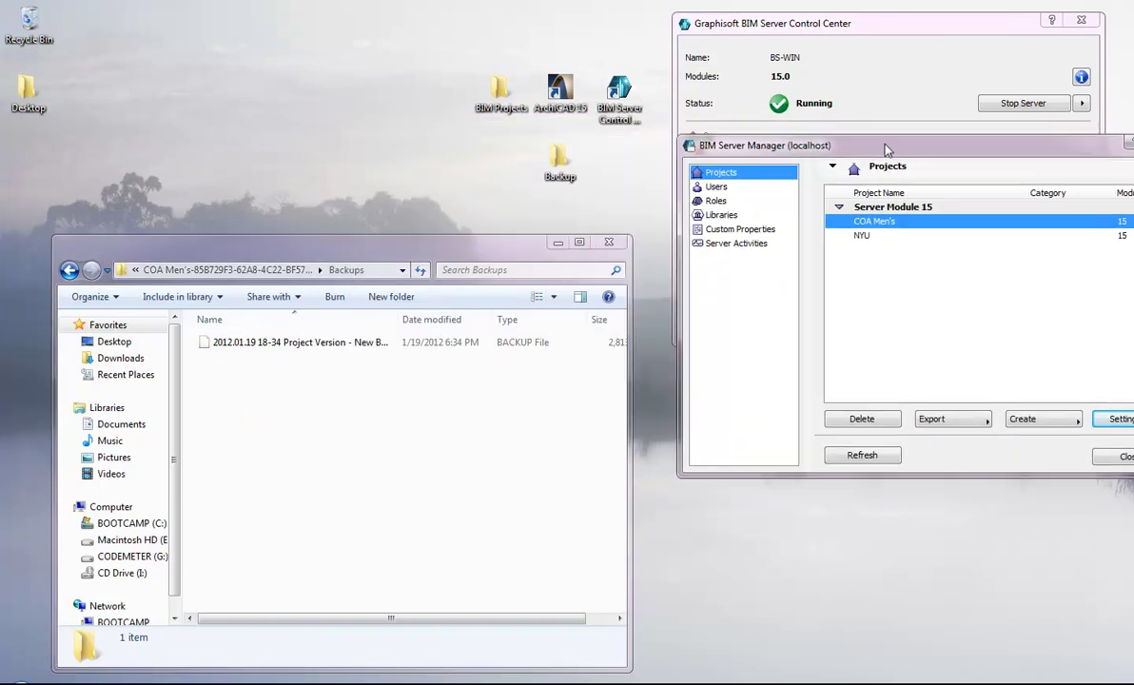
double_click(563, 162)
left_click_drag(237, 23, 751, 126)
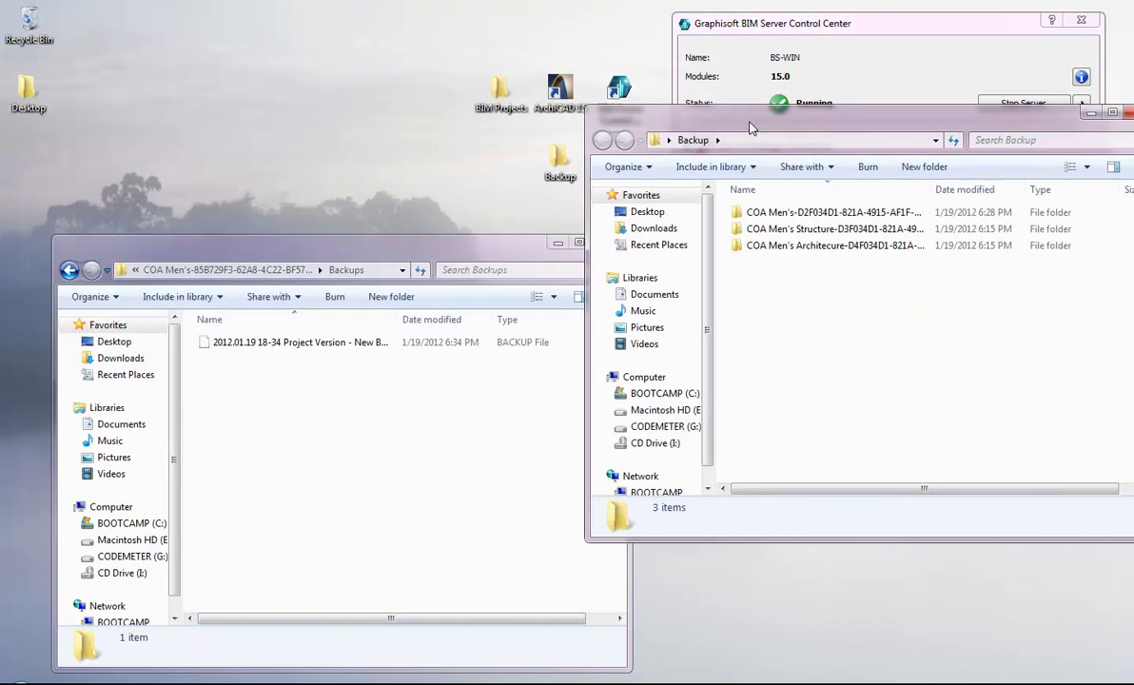
double_click(804, 215)
double_click(761, 214)
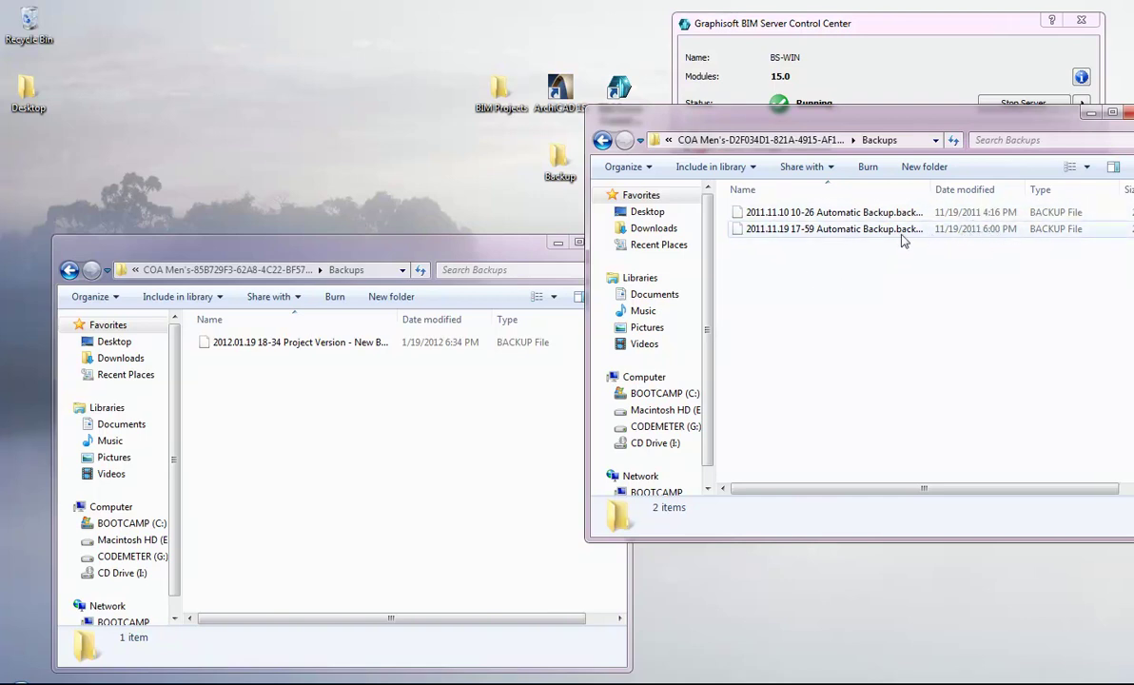
left_click(774, 227)
left_click_drag(552, 367, 351, 425)
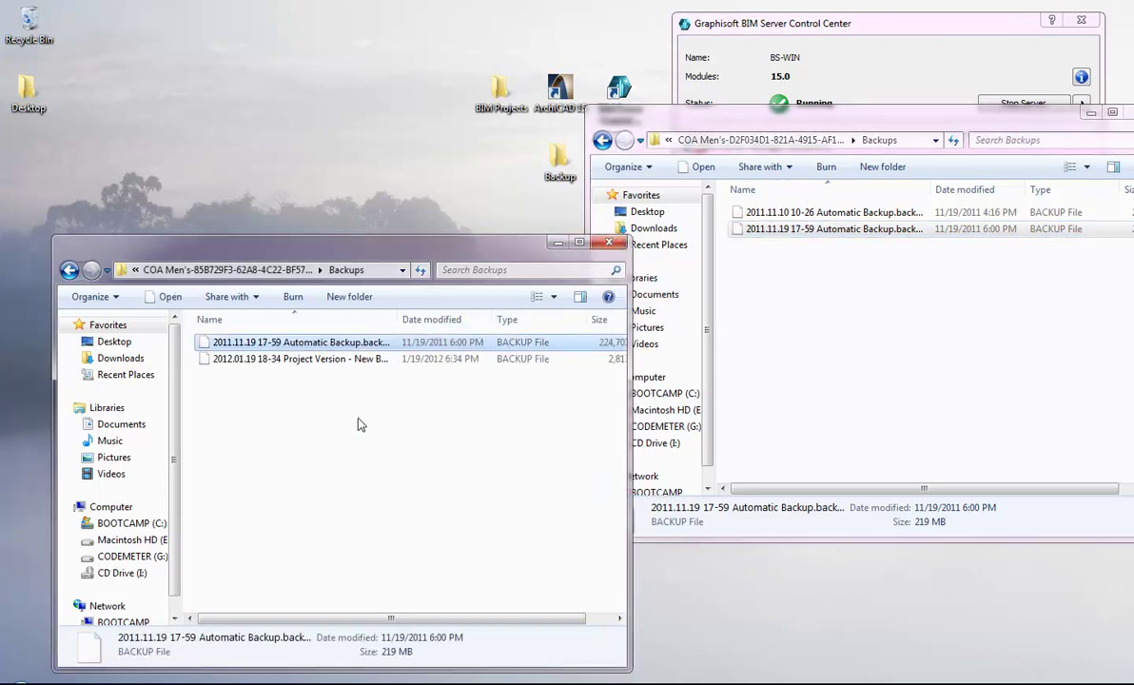
- Copy the file name 2012.01.19 18-34 Project Version - New Backup, and delete that backup file from the new project's Backups folder
left_click(343, 366)
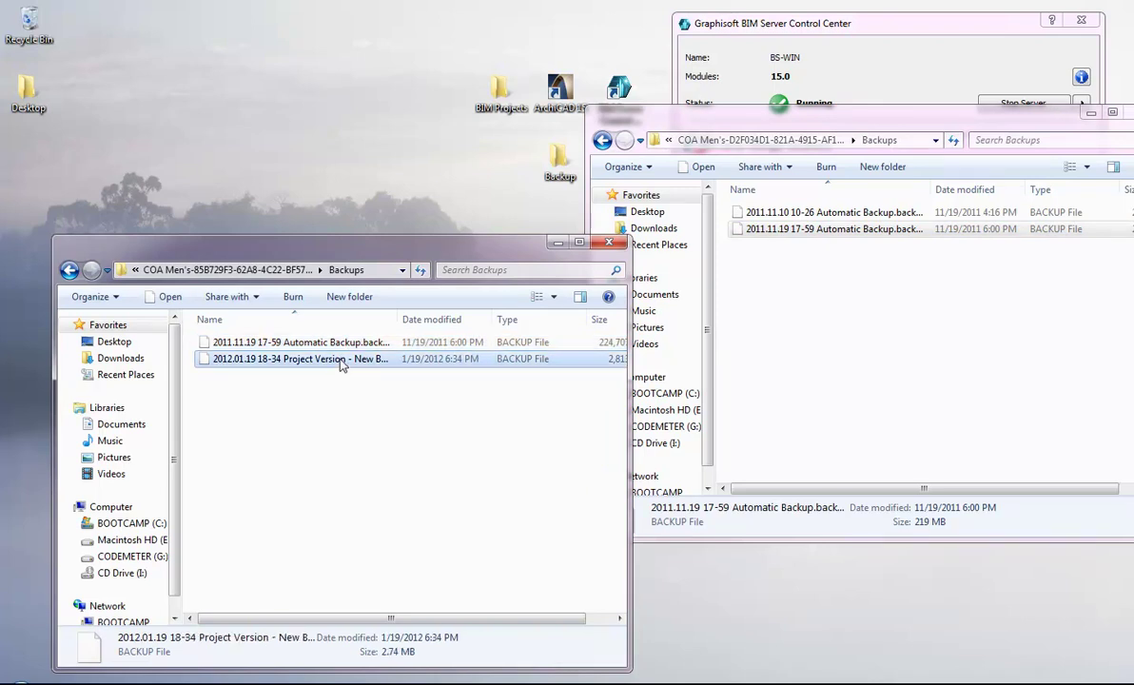
left_click(341, 362)
key("ctrl+c")
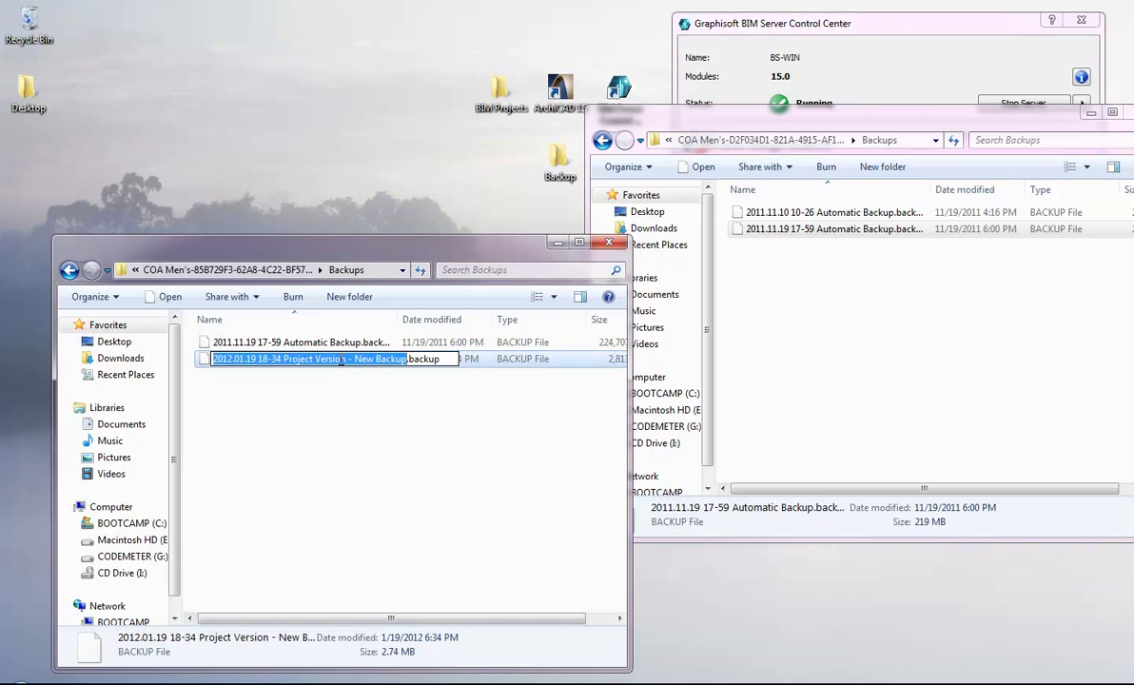
left_click(350, 348)
left_click(348, 359)
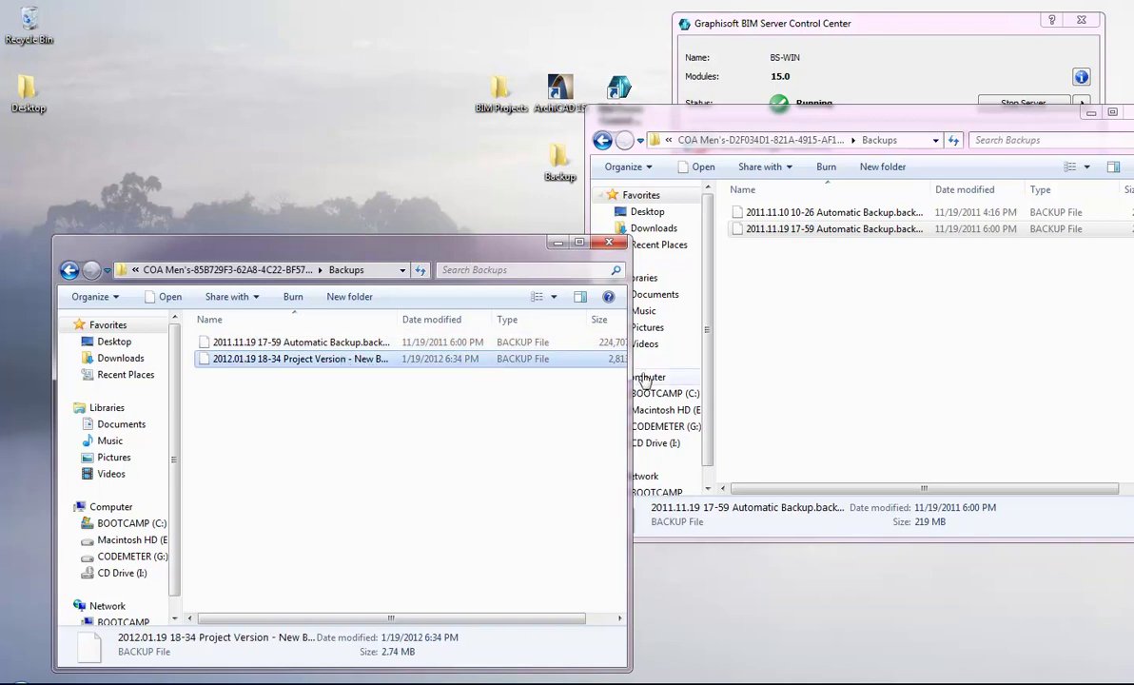
left_click_drag(630, 374, 756, 374)
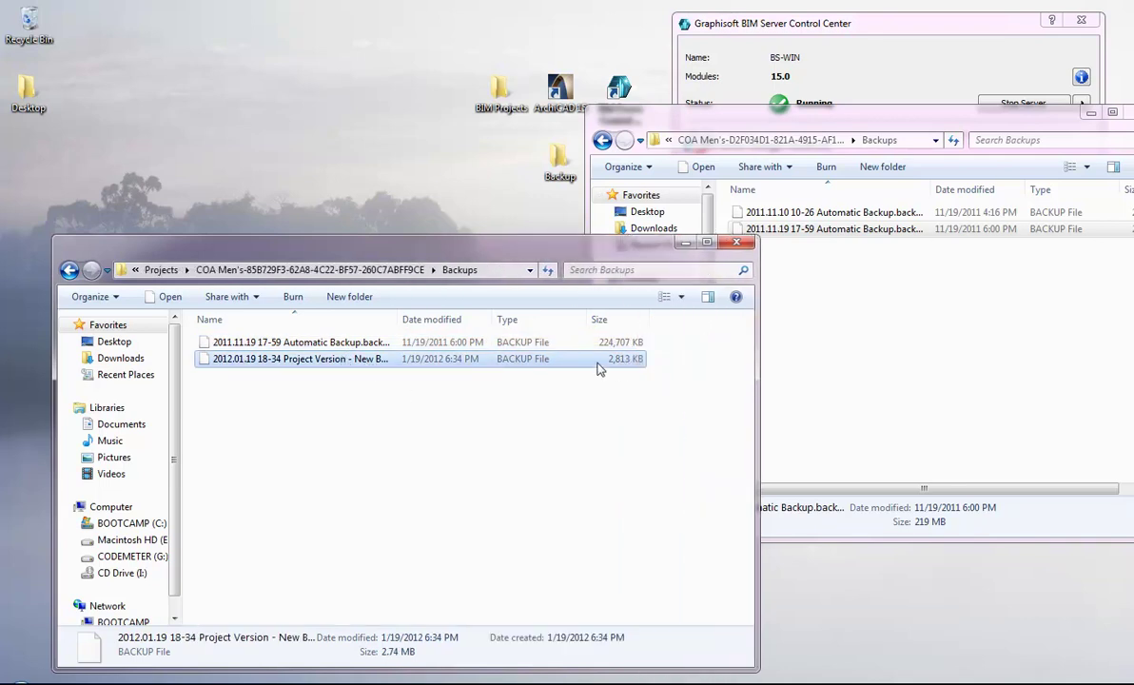
key("Delete")
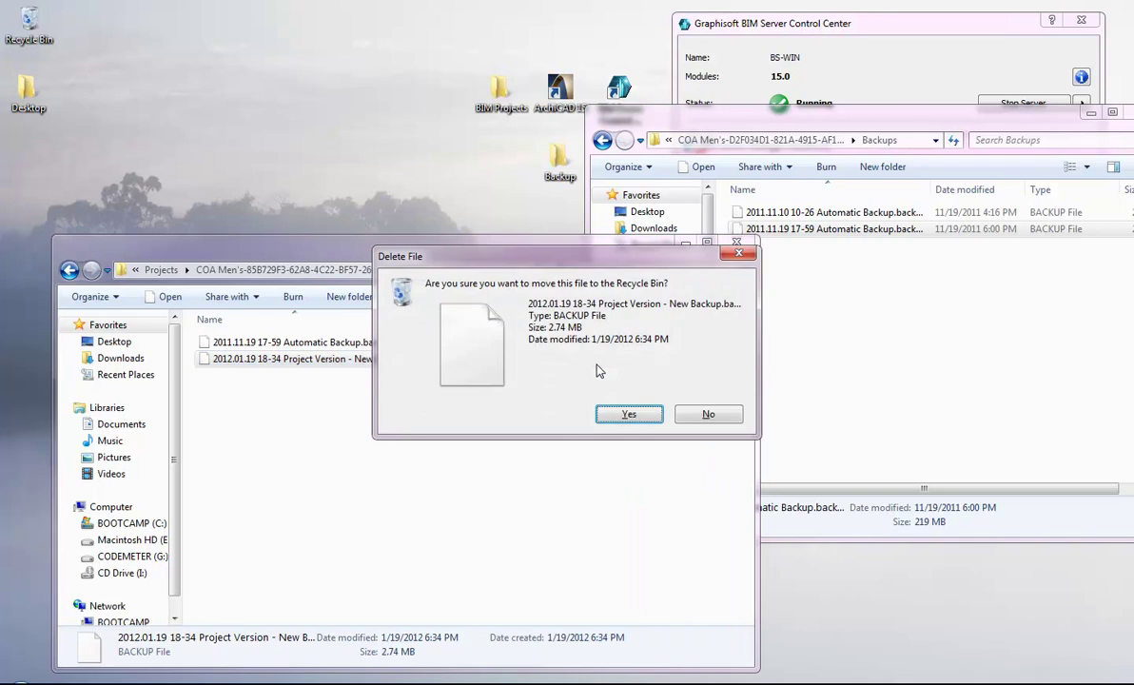
left_click(625, 414)
- Rename the copied automatic backup as 2012.01.19 18-34 Project Version - New Backup and close the folder window
left_click(275, 350)
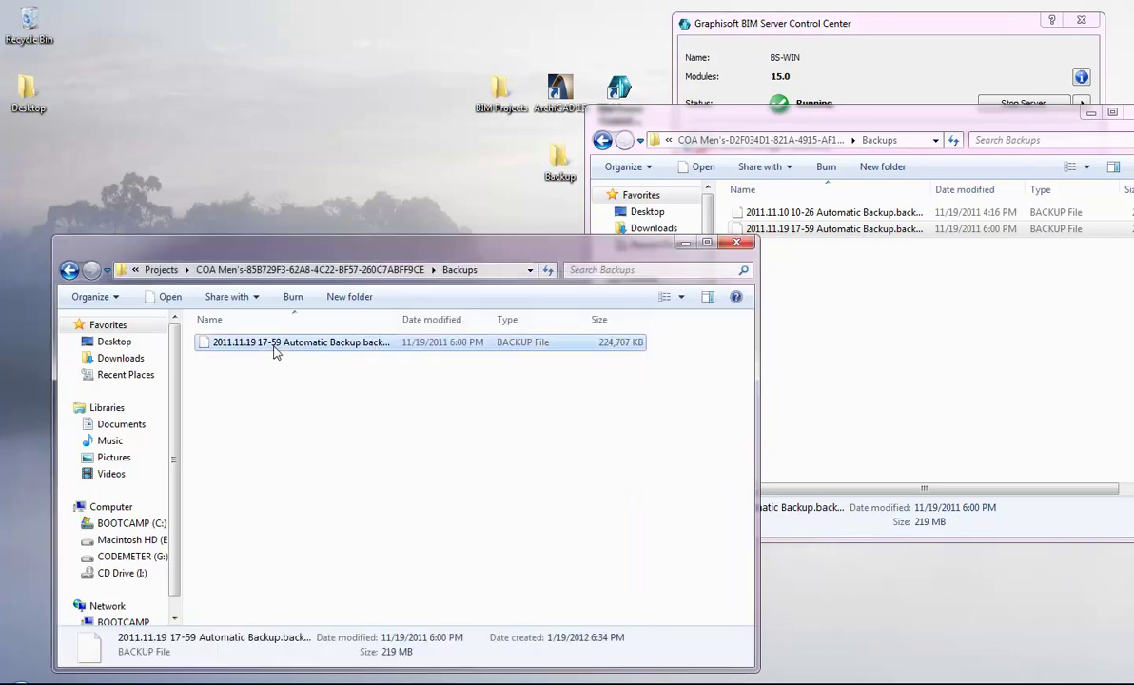
left_click(275, 344)
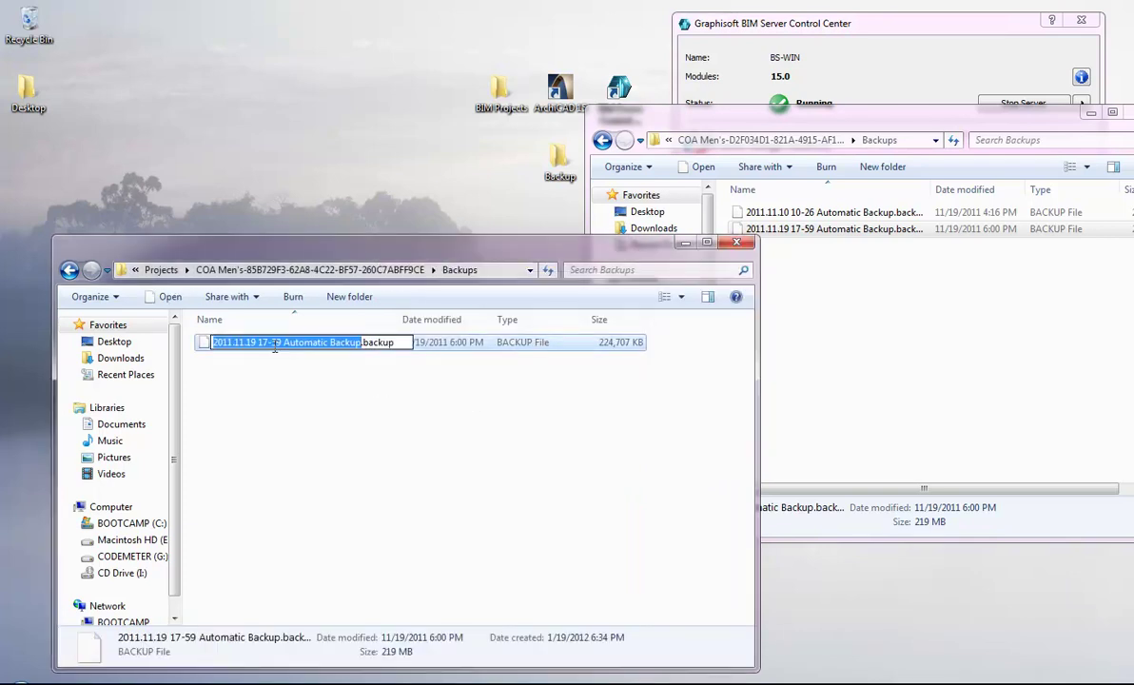
key("ctrl+v")
left_click(318, 397)
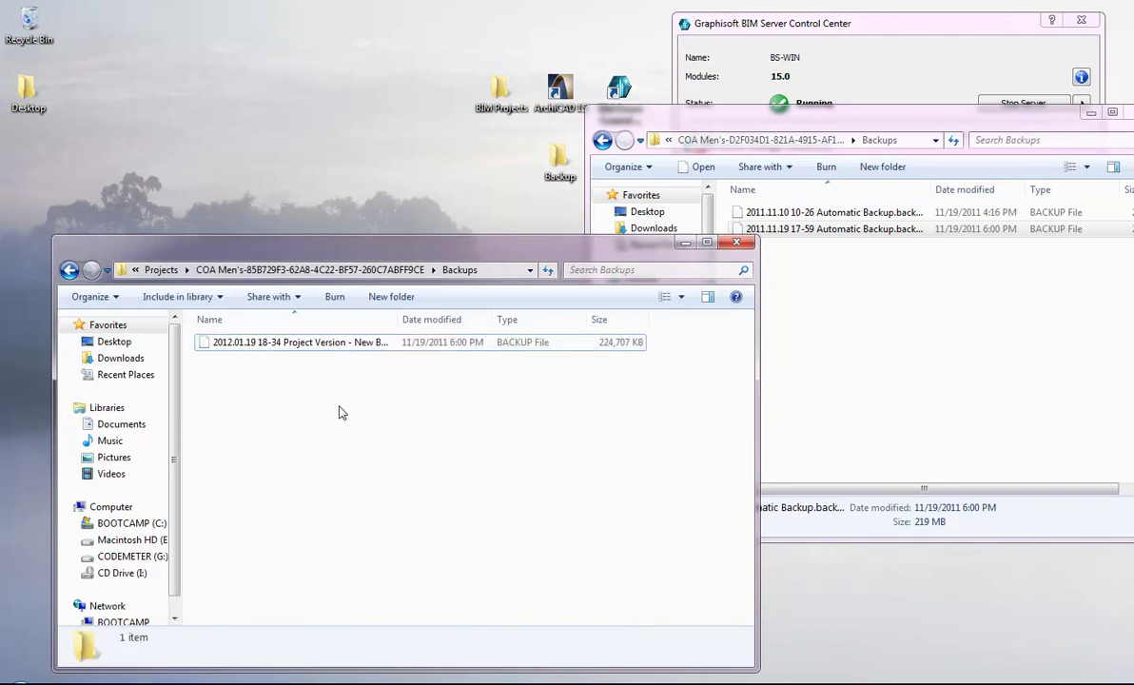
left_click(736, 243)
- Return to the BIM Server Manager and show the backups list in the COA Men's project settings
left_click_drag(864, 26, 488, 57)
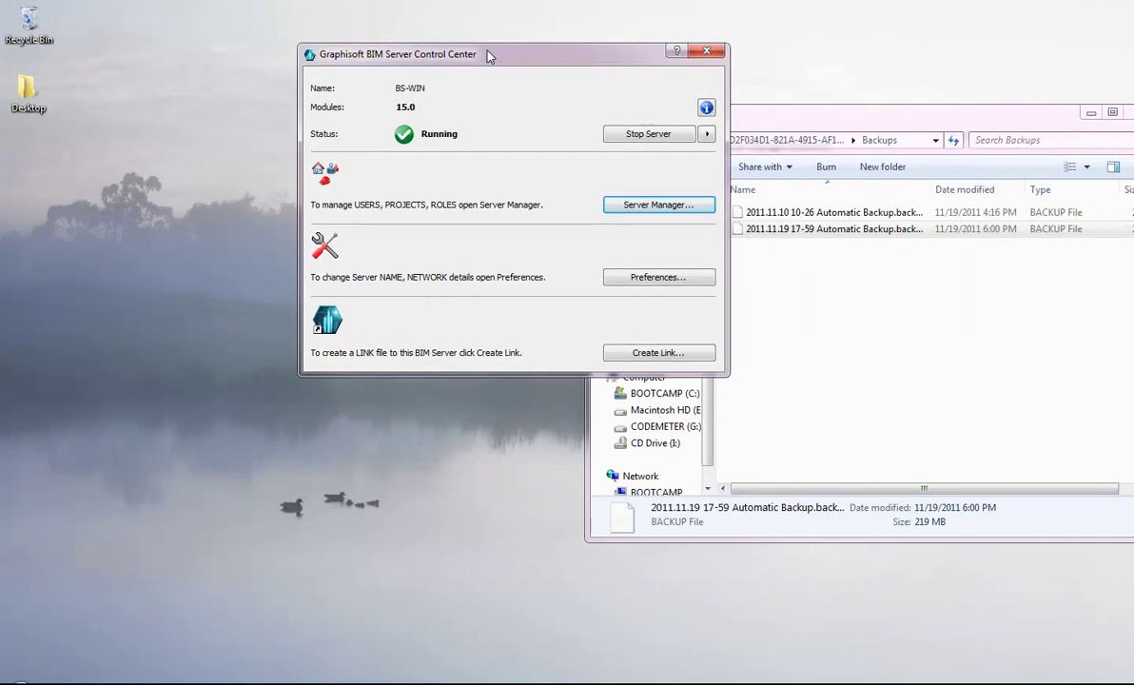
left_click(652, 207)
mouse_move(390, 681)
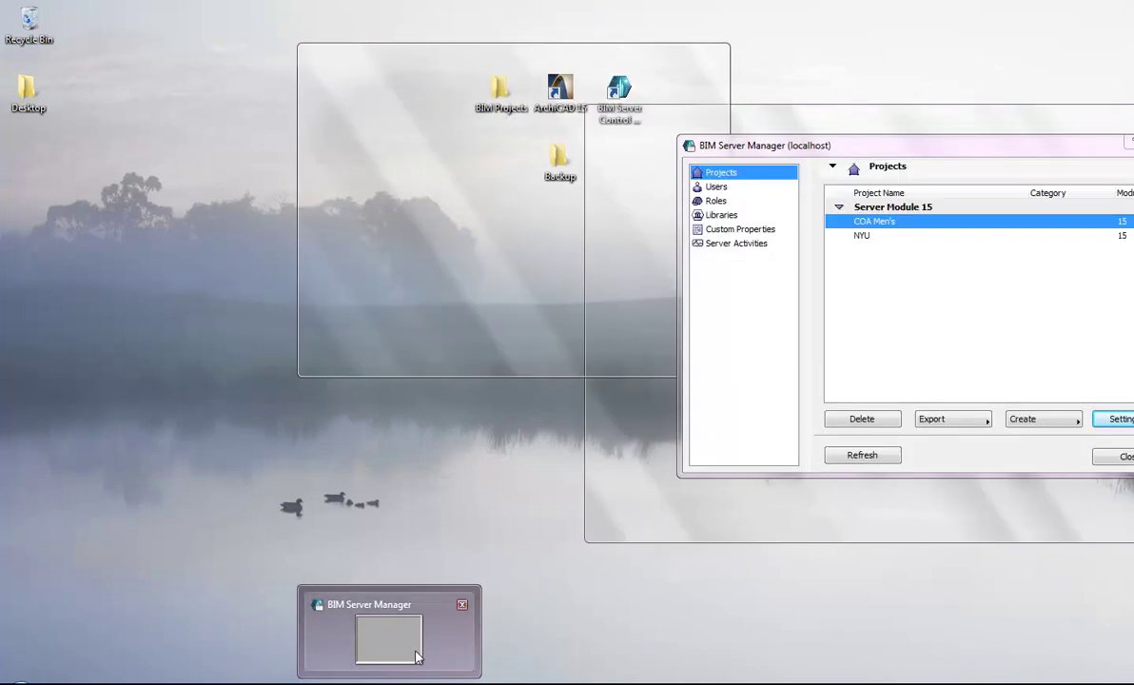
left_click(399, 641)
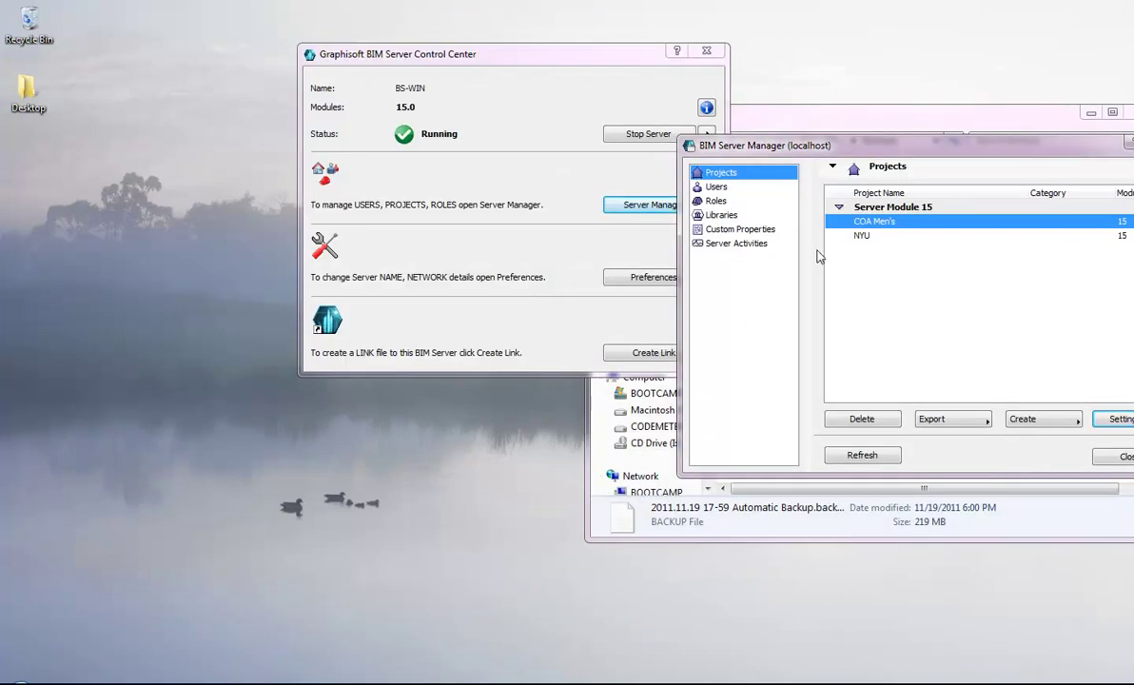
left_click_drag(831, 147, 485, 113)
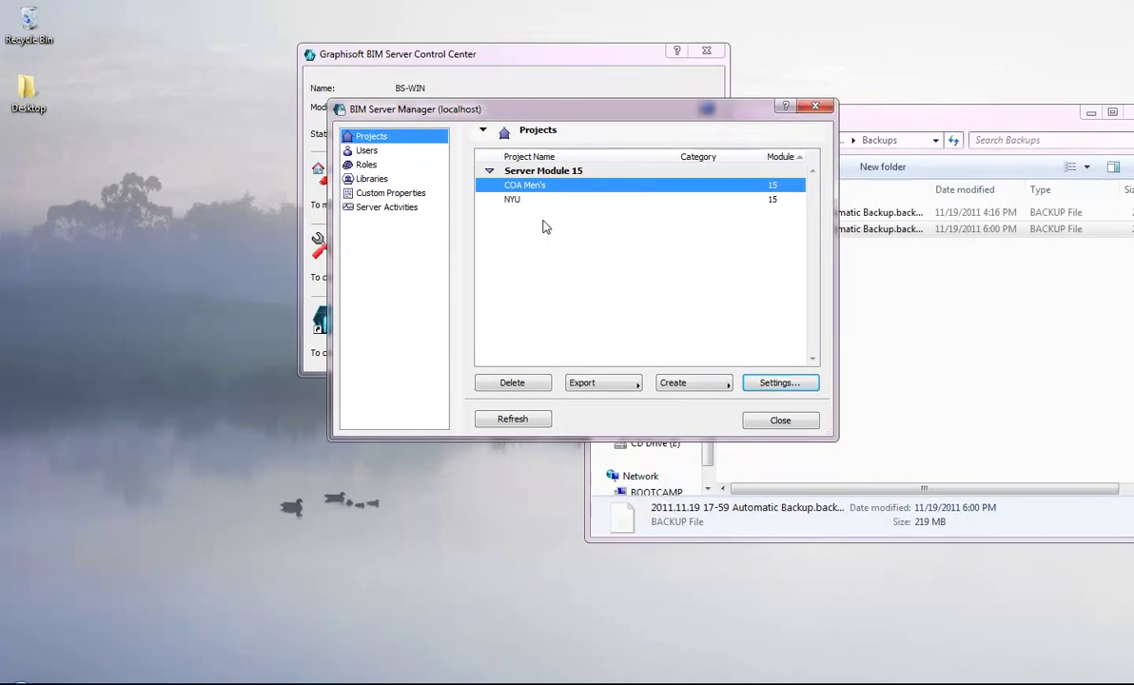
left_click(783, 385)
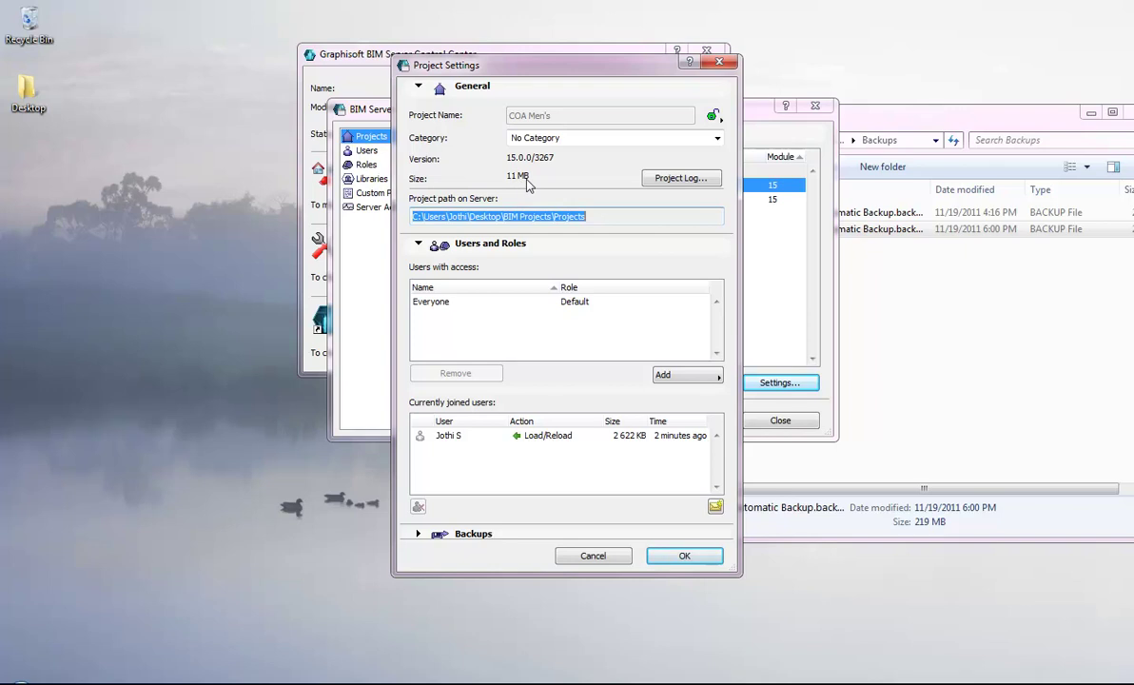
left_click(509, 537)
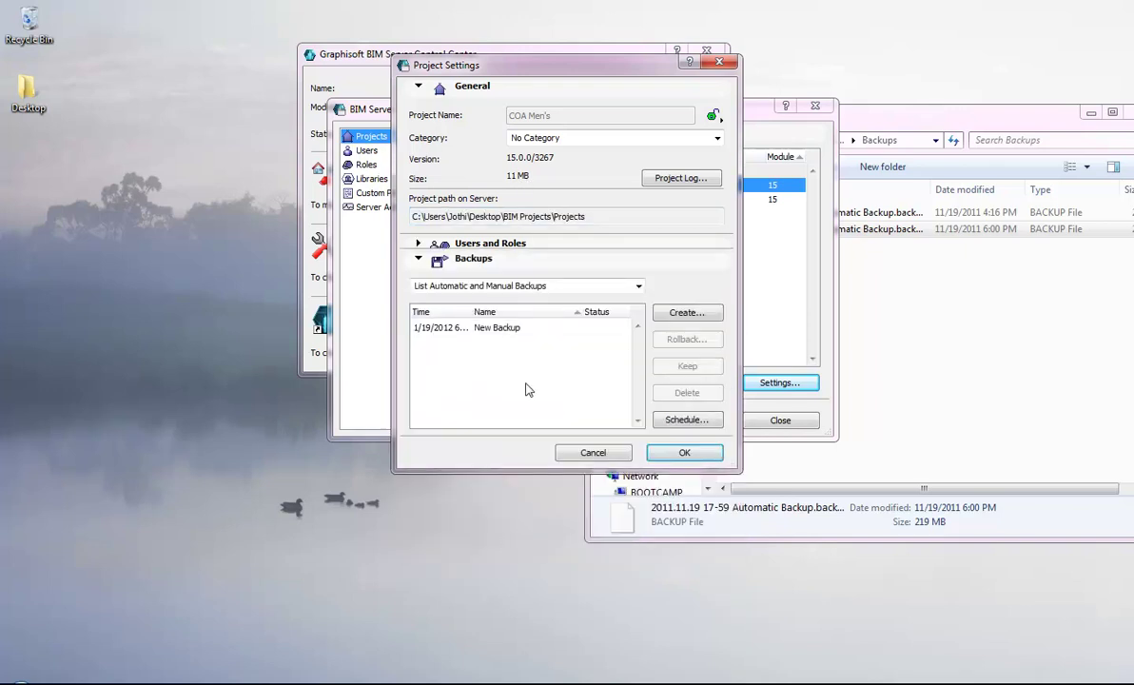
- Roll back the COA Men's project to the New Backup entry, overwriting the existing project
left_click(505, 333)
left_click(510, 329)
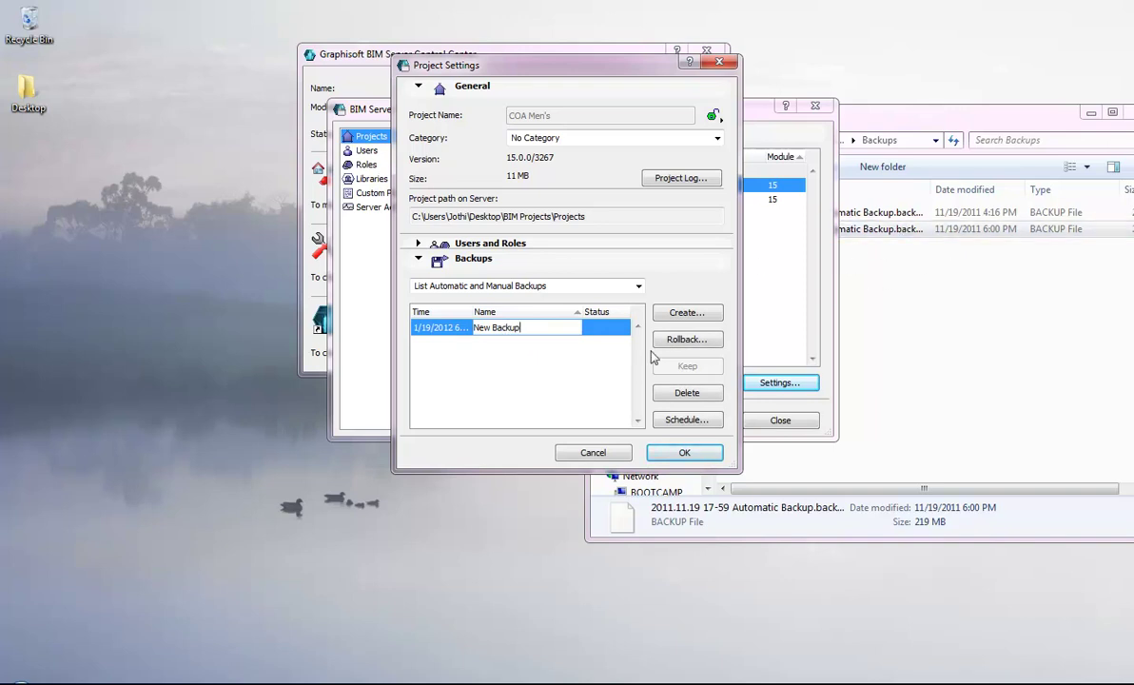
left_click(693, 342)
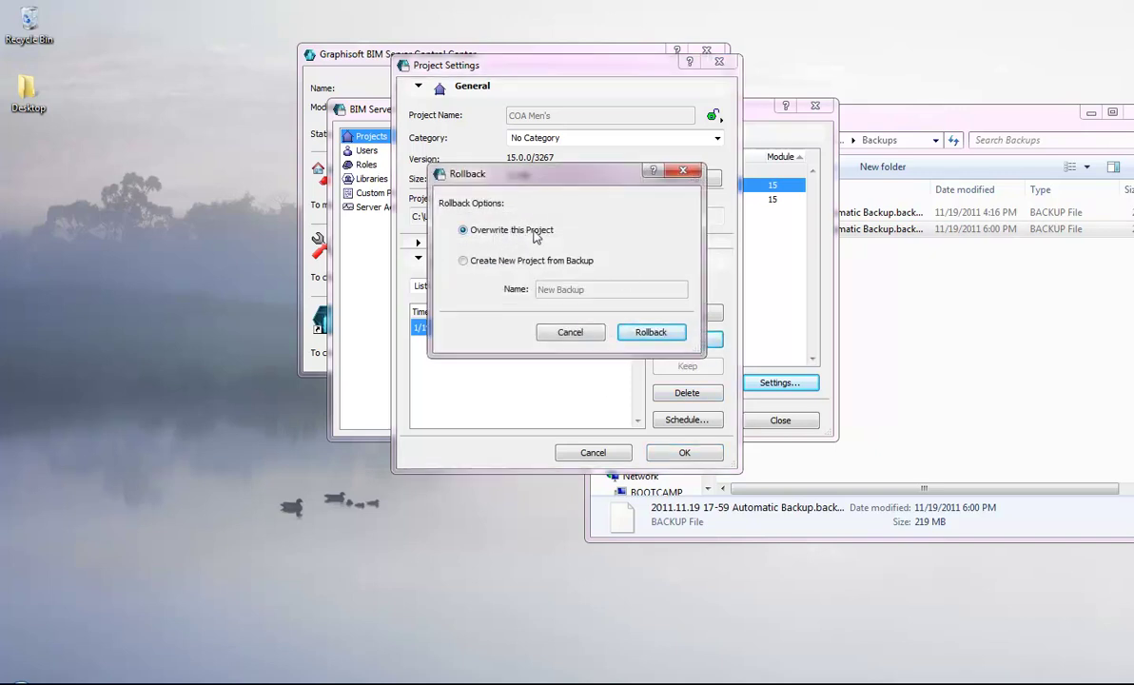
left_click(648, 334)
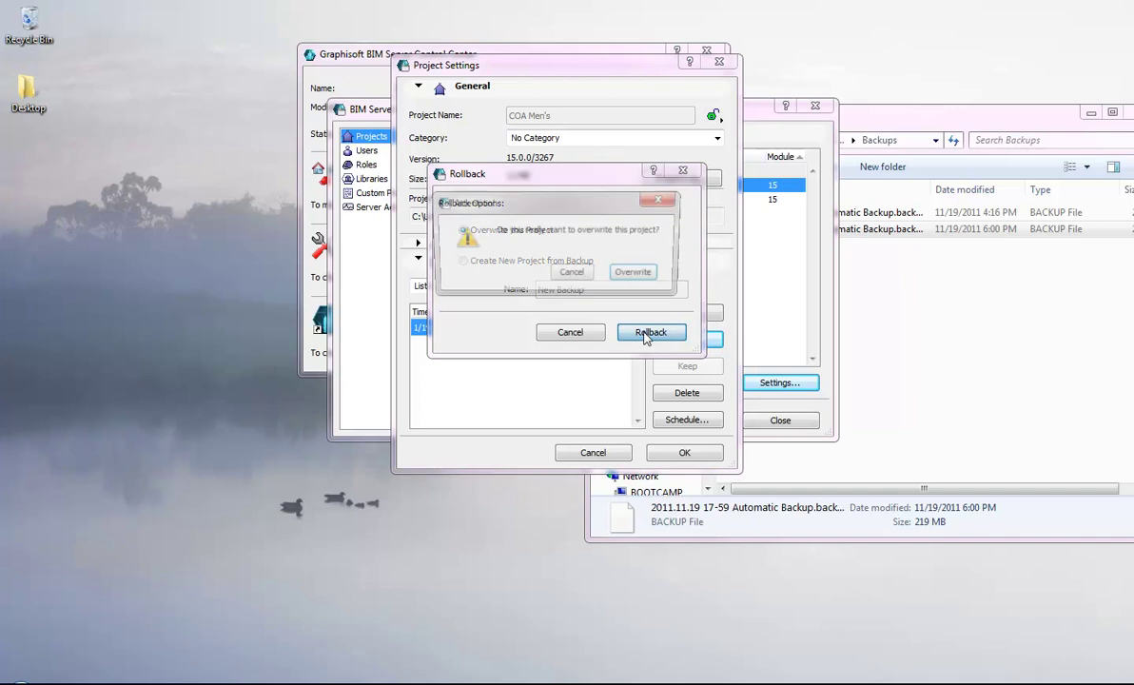
left_click(637, 275)
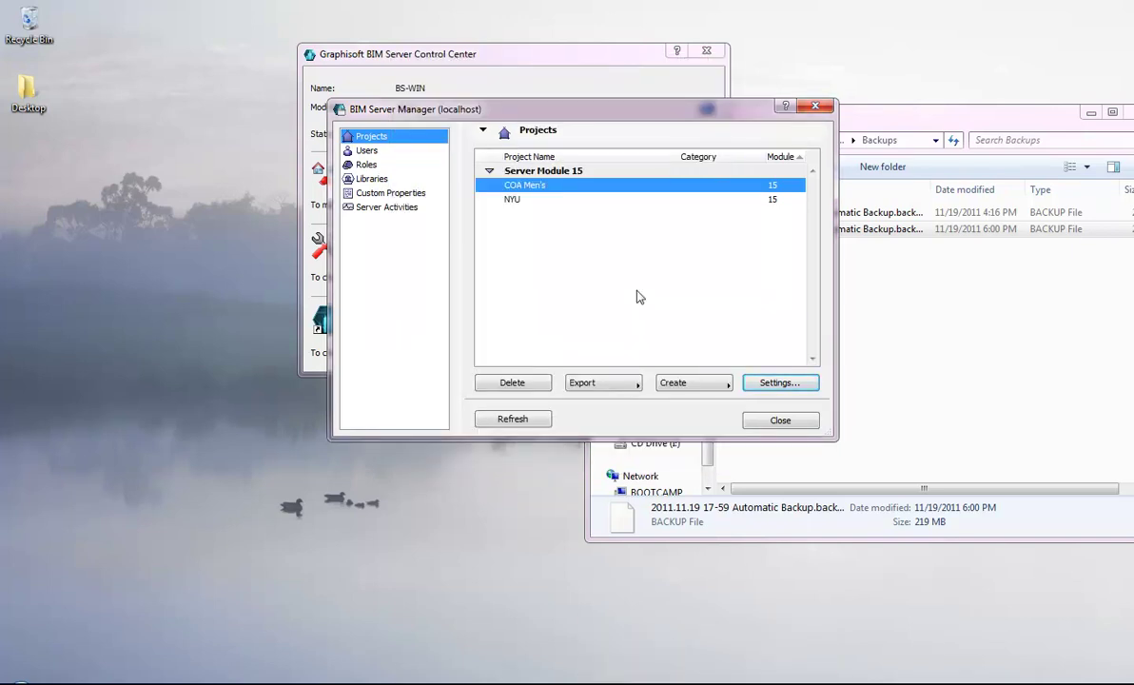
- Check the size of the COA Men's project in its project settings and close the settings
left_click(638, 296)
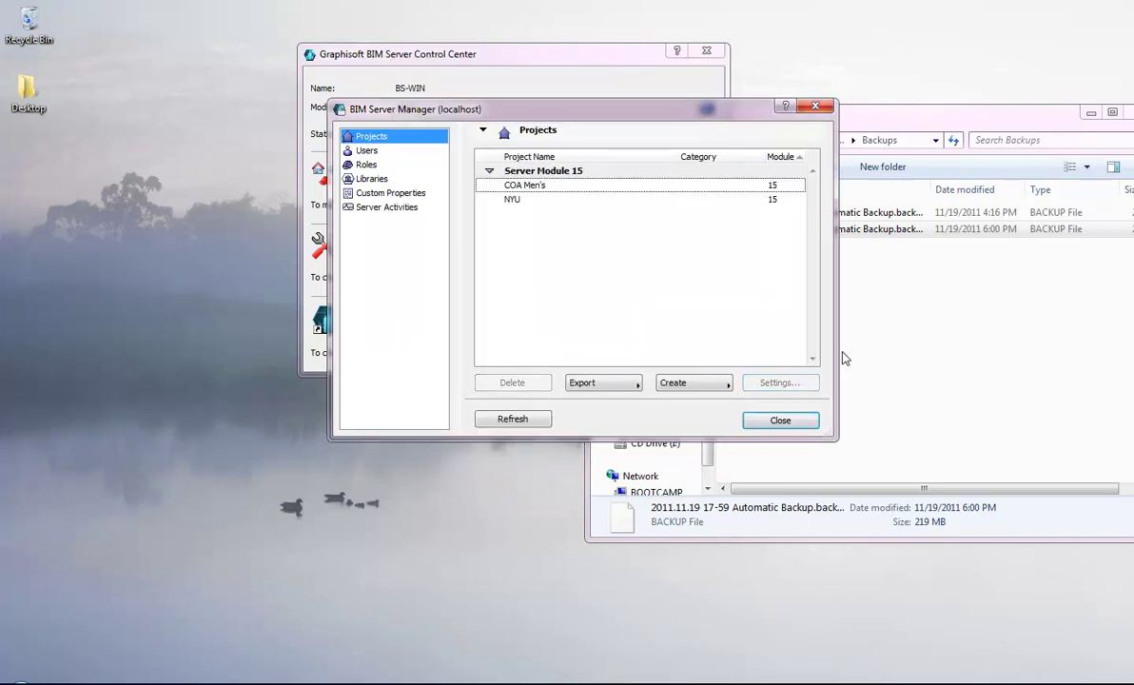
left_click(664, 186)
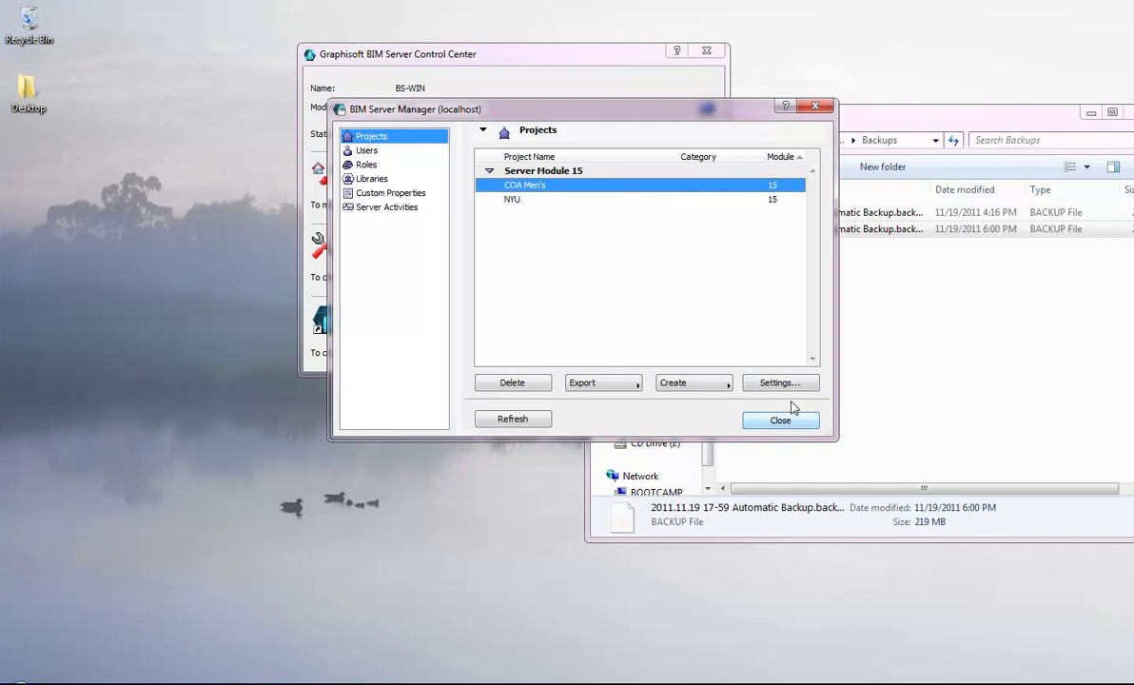
left_click(795, 384)
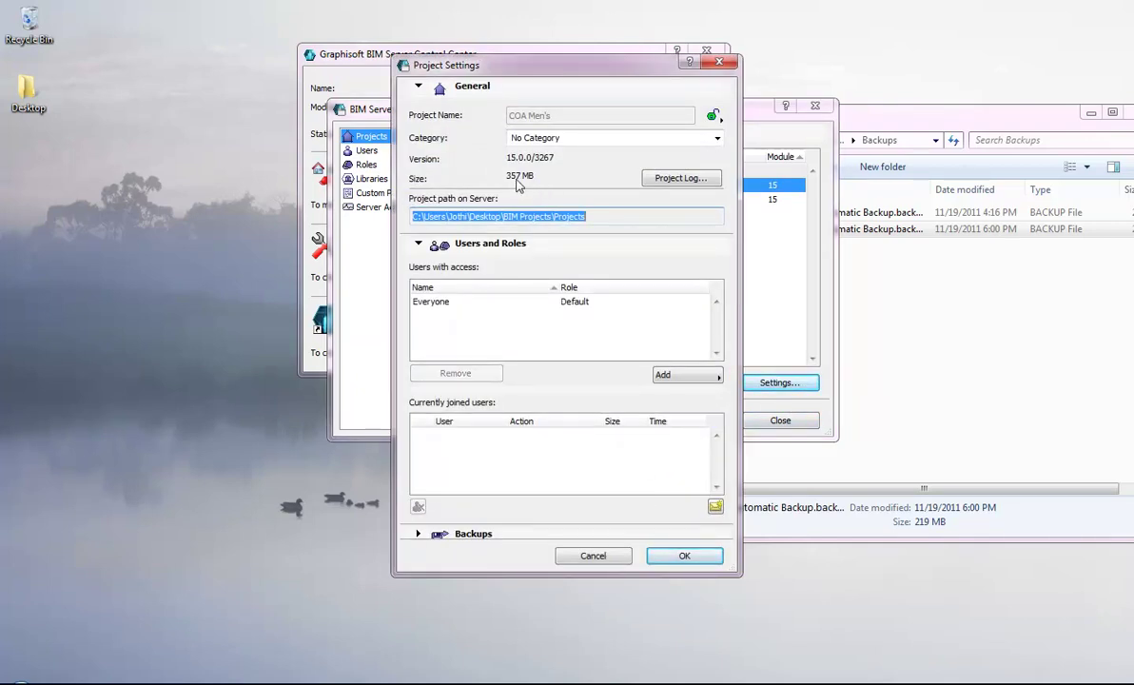
left_click(685, 558)
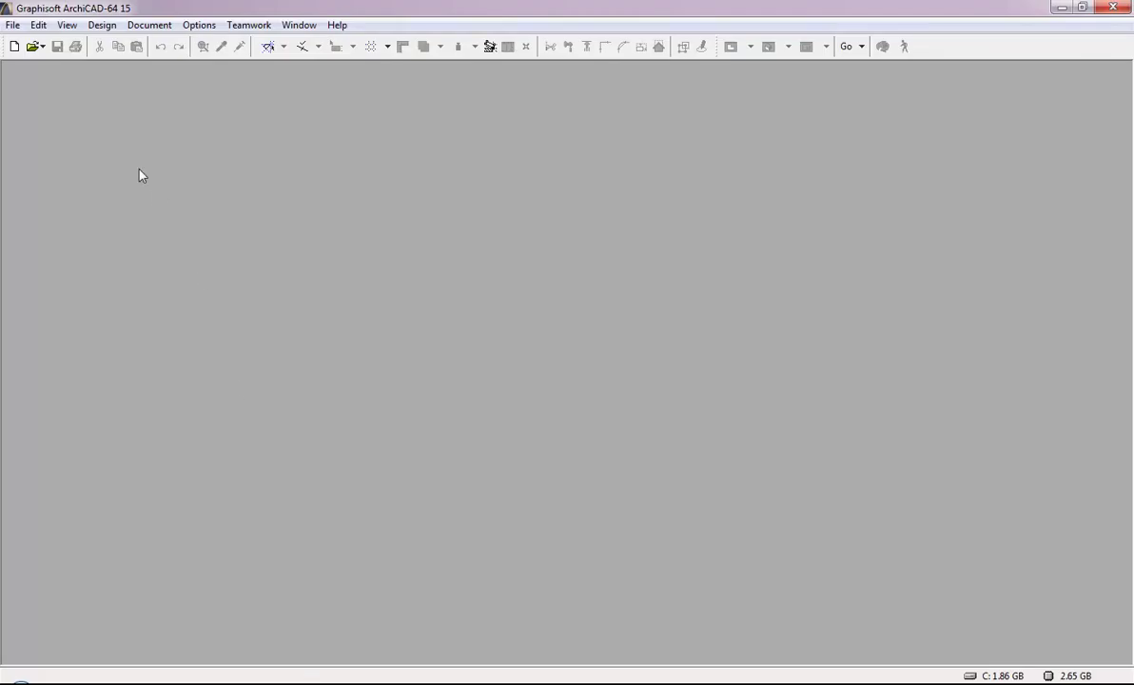
- In ArchiCAD, join the COA Men's Teamwork project from the BS-WIN server and dismiss the Teamwork welcome message
left_click(38, 46)
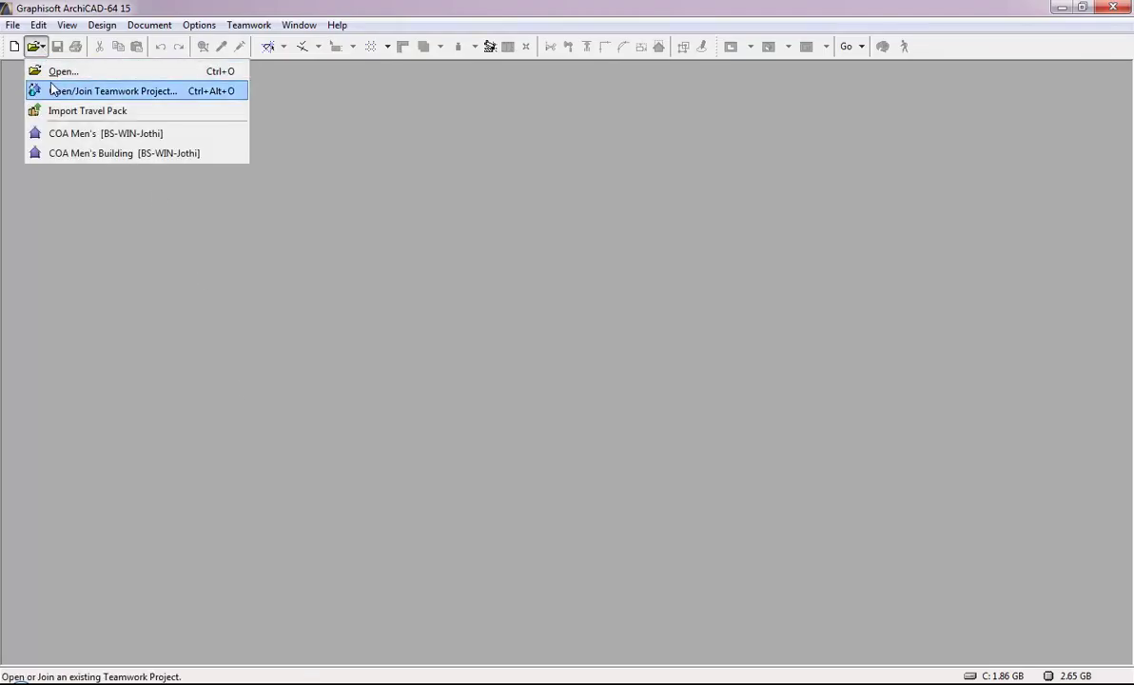
left_click(53, 88)
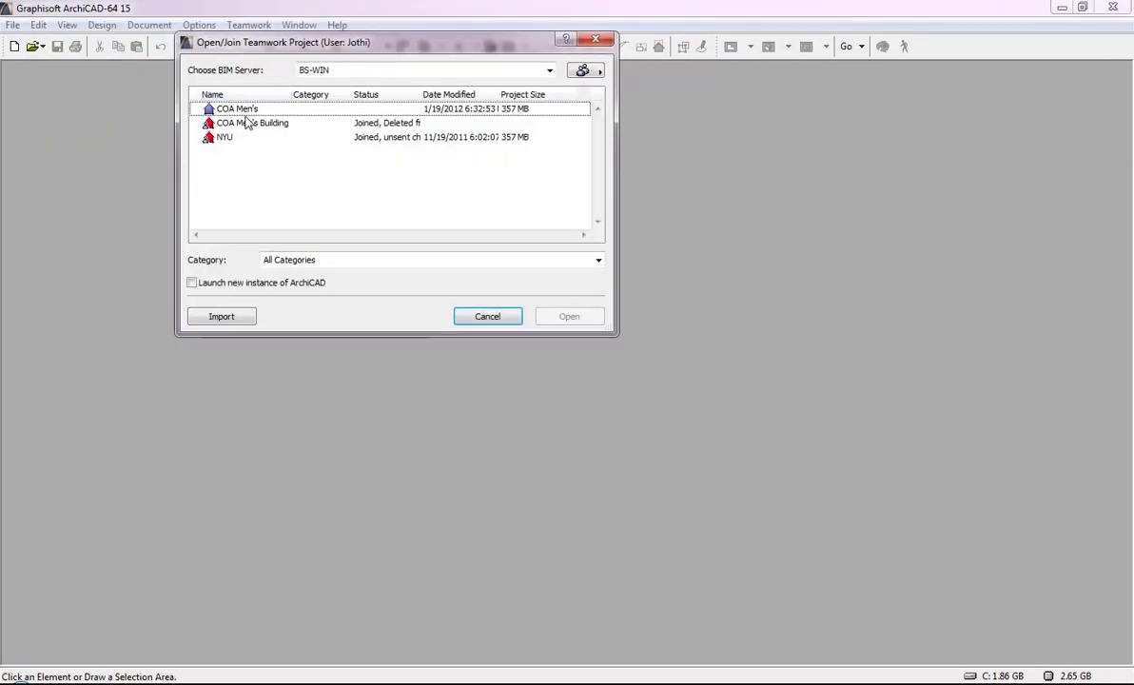
left_click(252, 112)
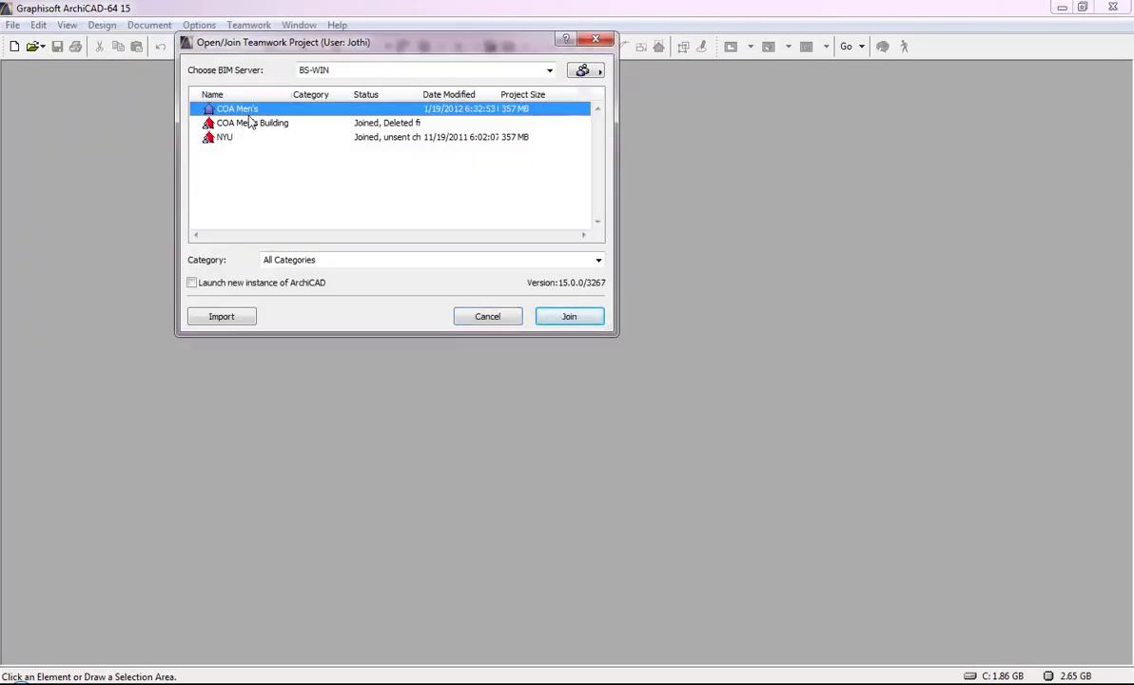
left_click(574, 320)
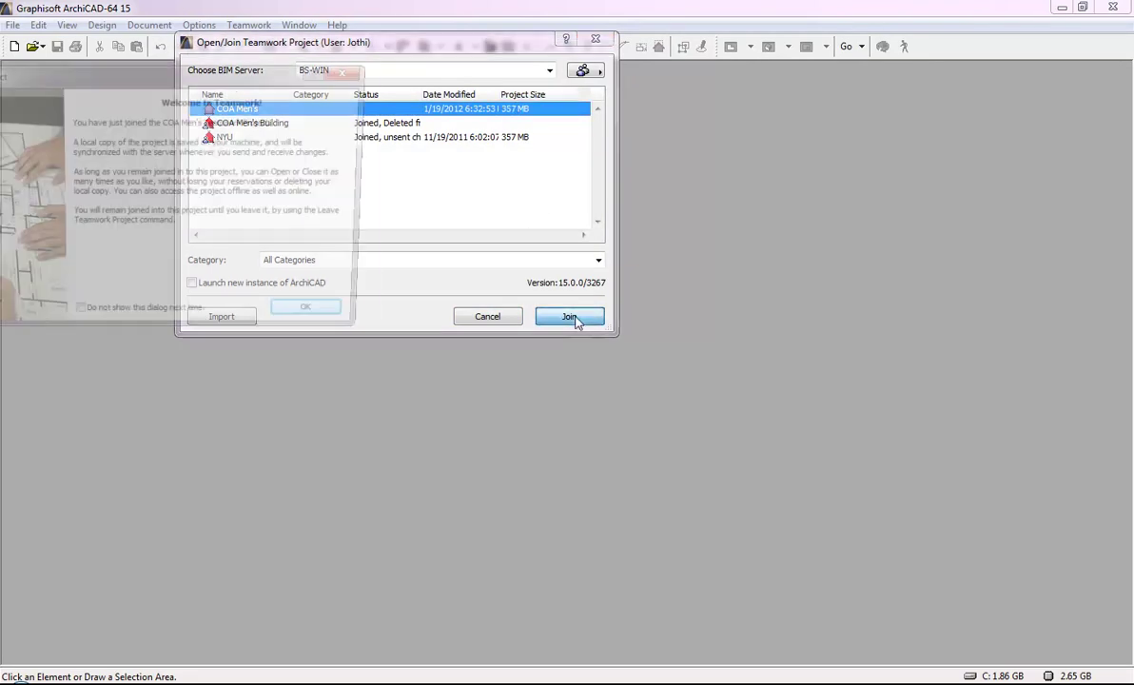
left_click(305, 318)
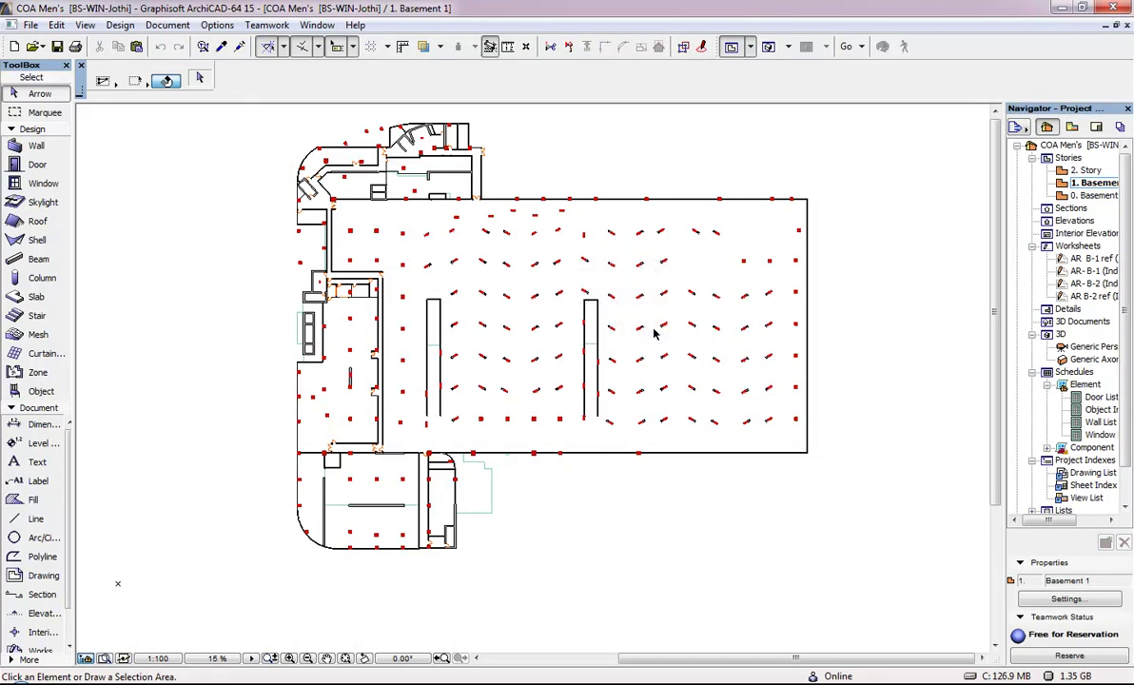
middle_click_drag(654, 331, 653, 375)
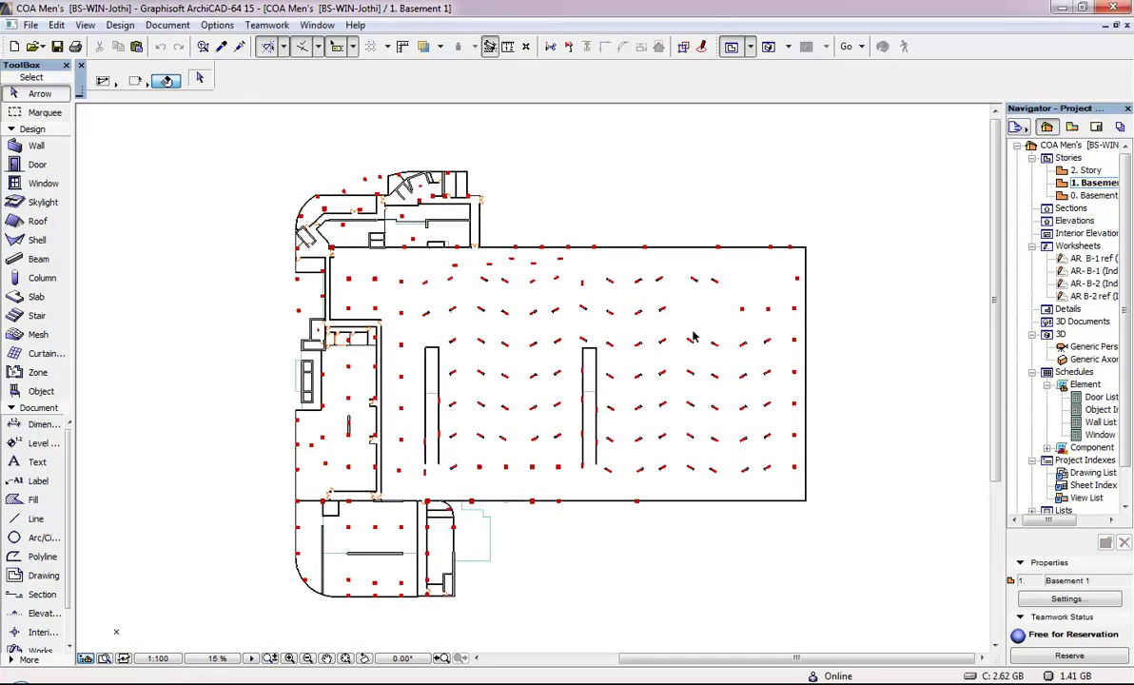